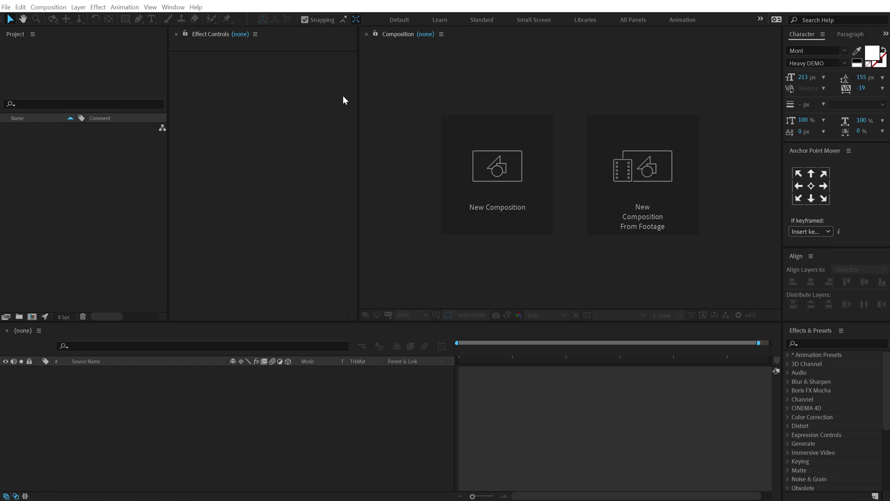
Create a new composition named Render.
click(524, 182)
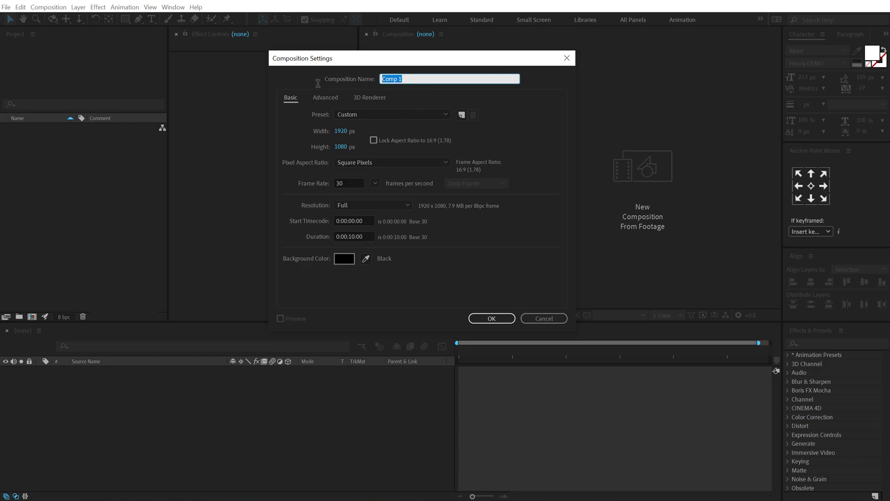
text(Render)
click(494, 316)
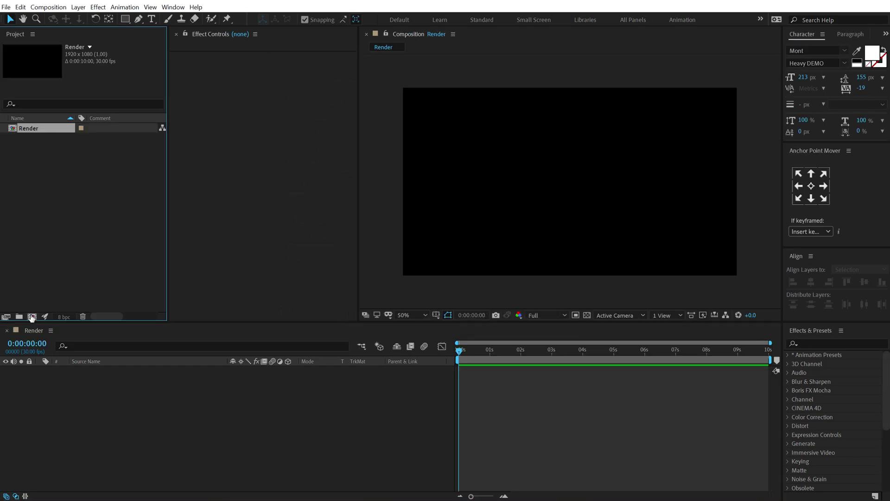
Create a 1500×240 composition named Text.
key(ctrl+n)
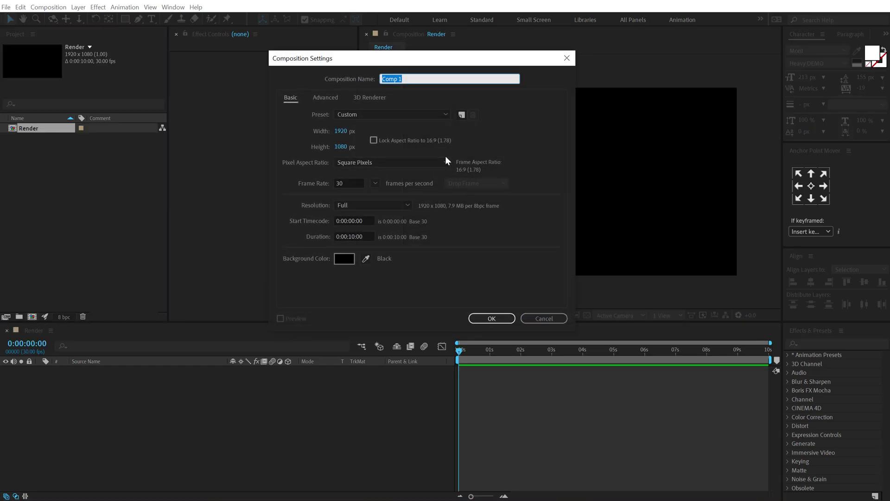
click(341, 131)
text(1500)
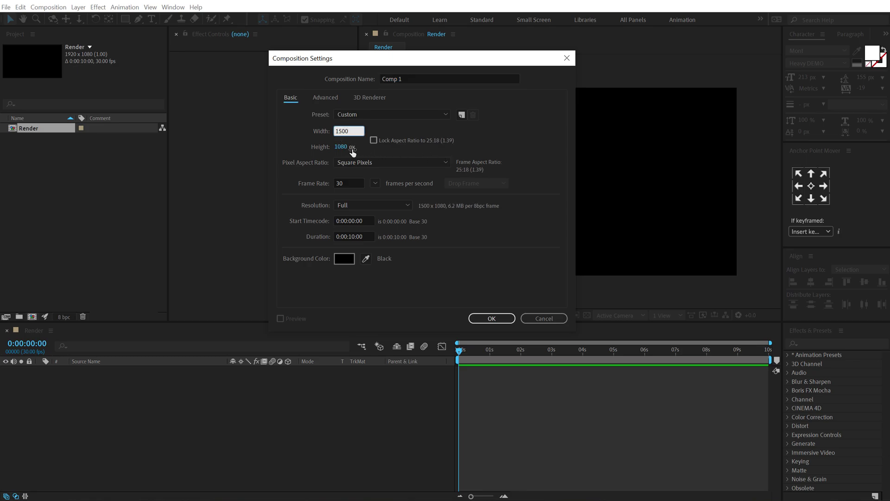
key(Return)
click(344, 147)
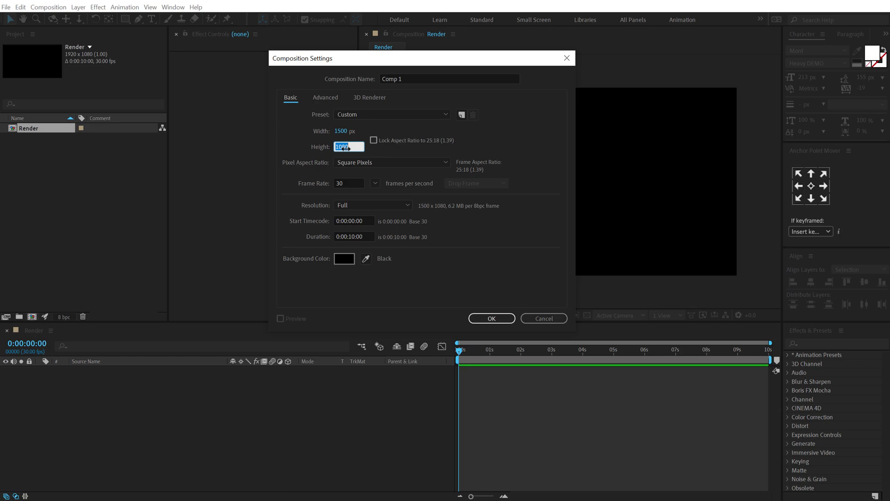
text(240)
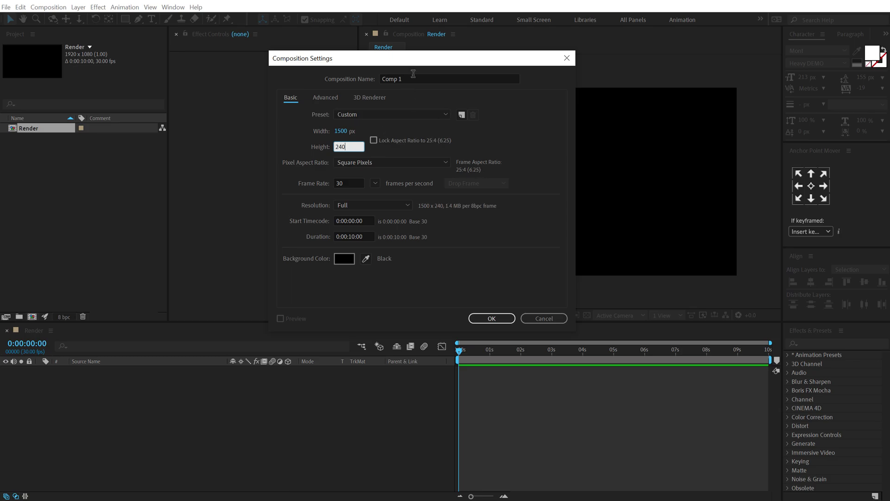
key(Return)
text(Text)
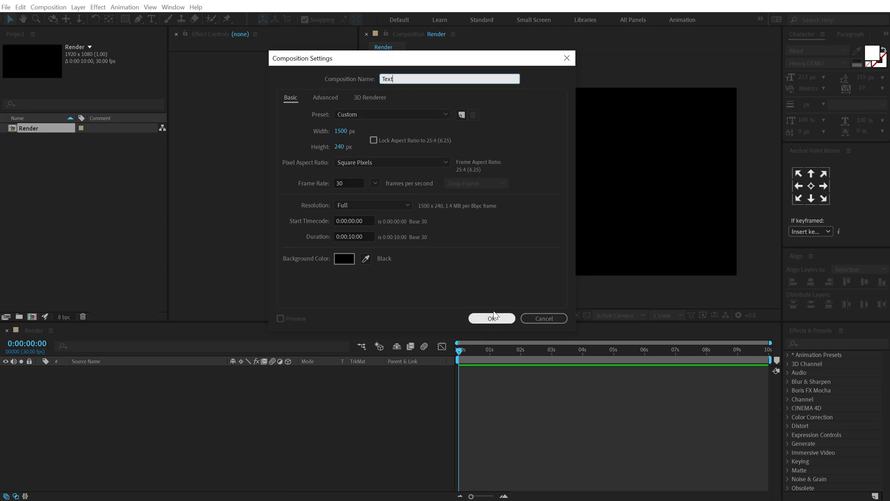
click(492, 319)
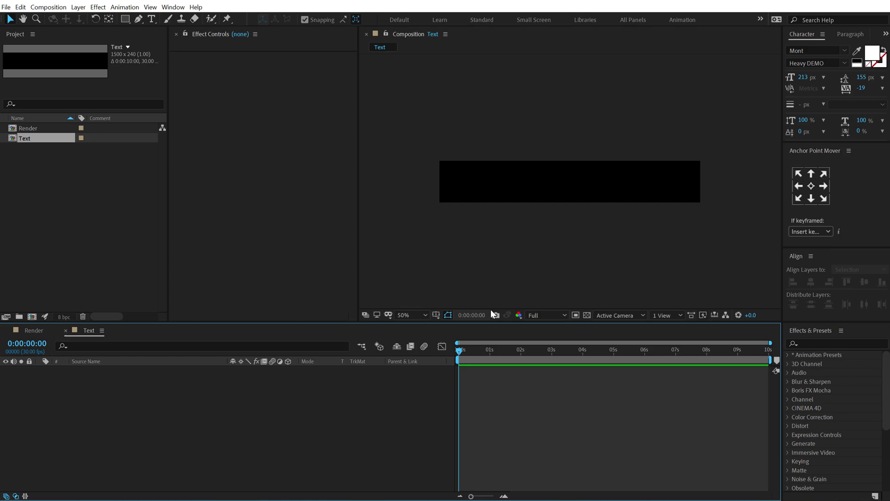
Type 'typography' as a text layer and centre it horizontally and vertically in the Text comp.
click(151, 18)
click(478, 193)
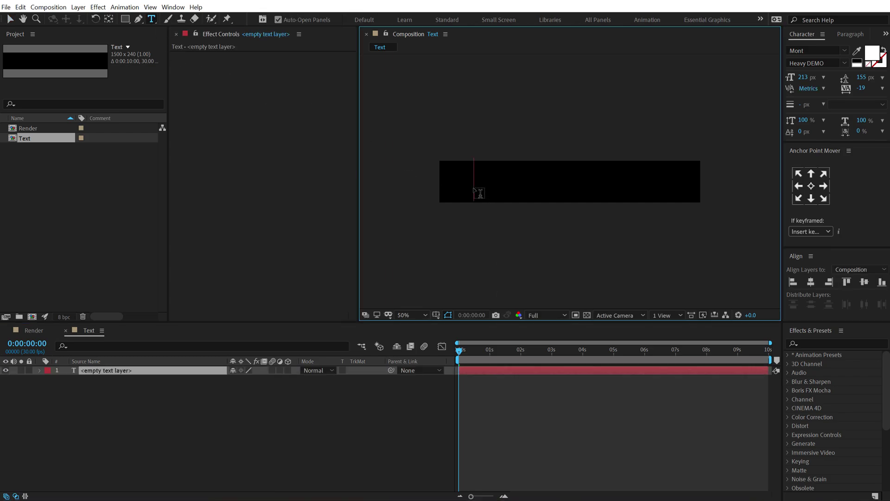
text(typography)
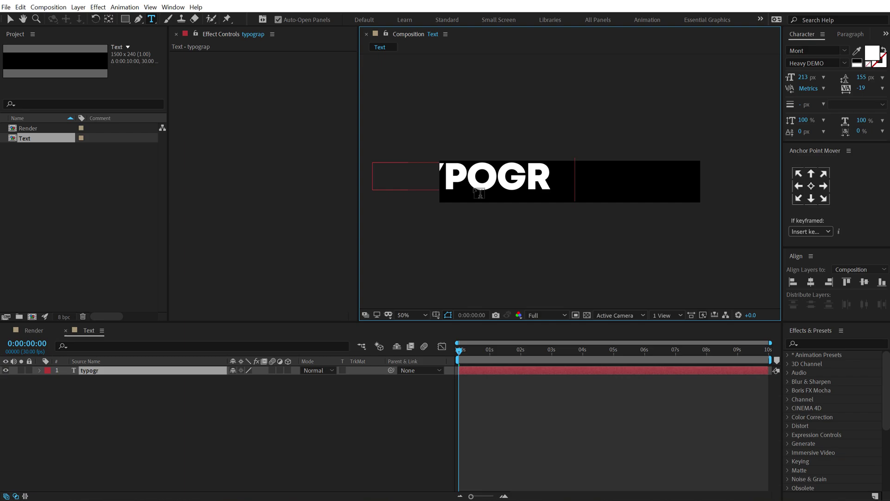
click(810, 282)
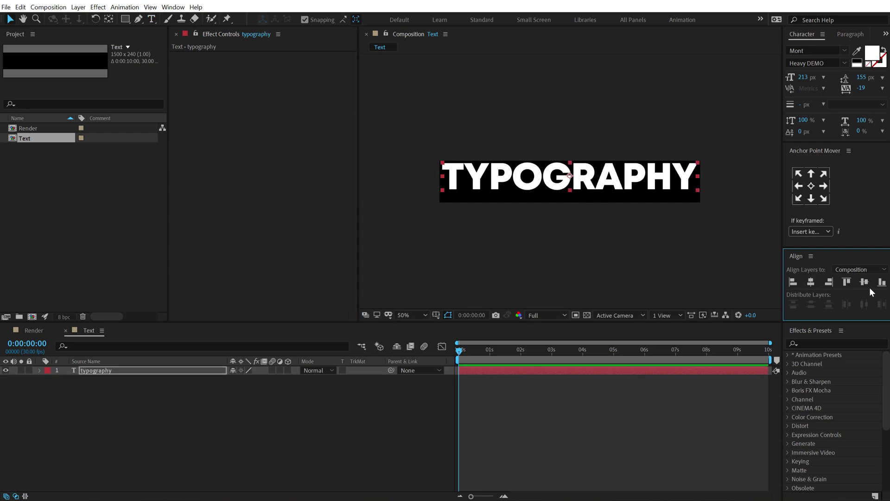
click(864, 282)
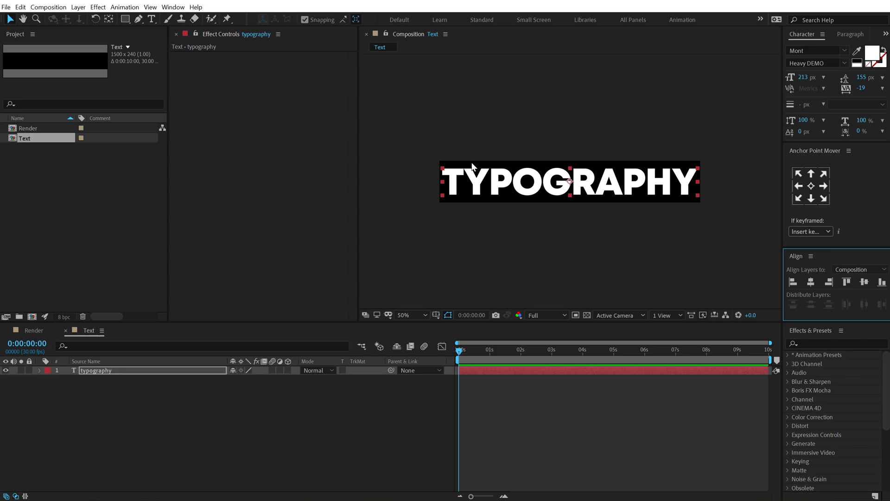
click(324, 433)
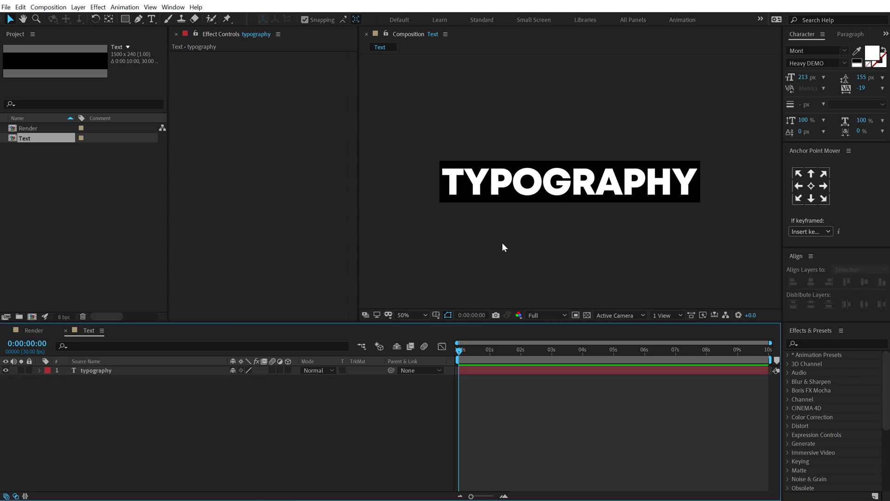
click(48, 278)
Make a composition named Strip_01 with width 4500 and height 480.
key(ctrl+n)
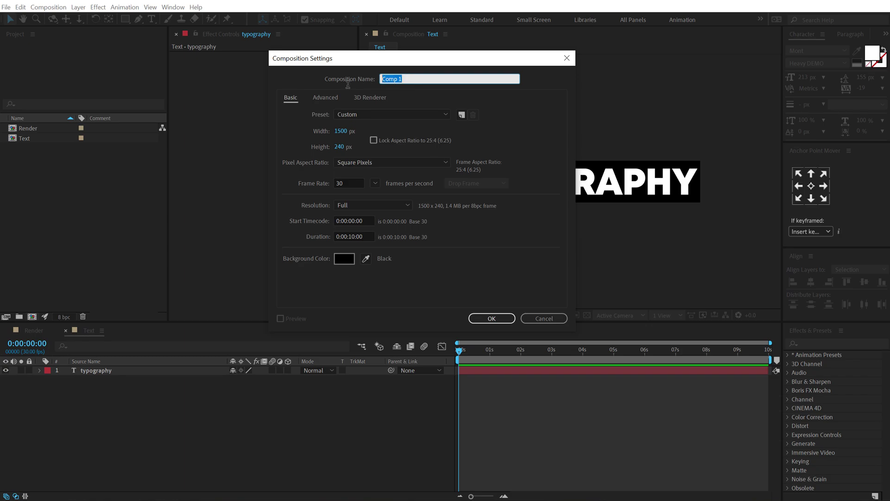
text(Te)
click(341, 132)
text(4500)
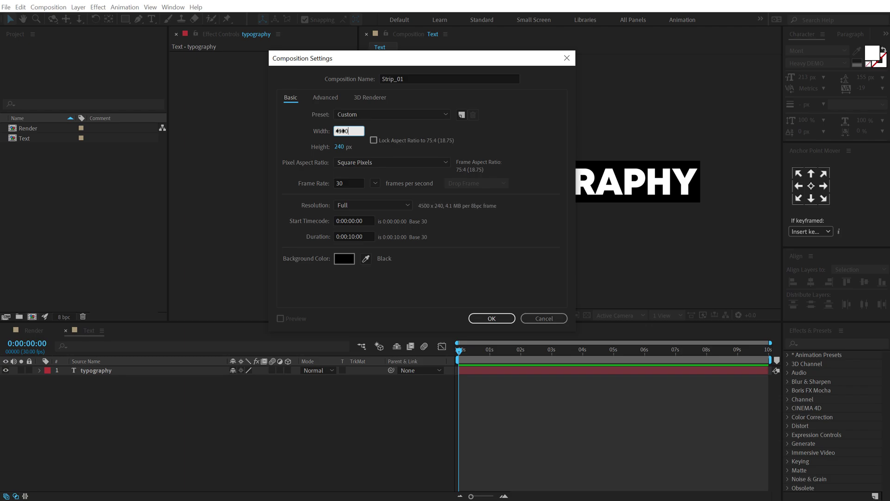
click(340, 147)
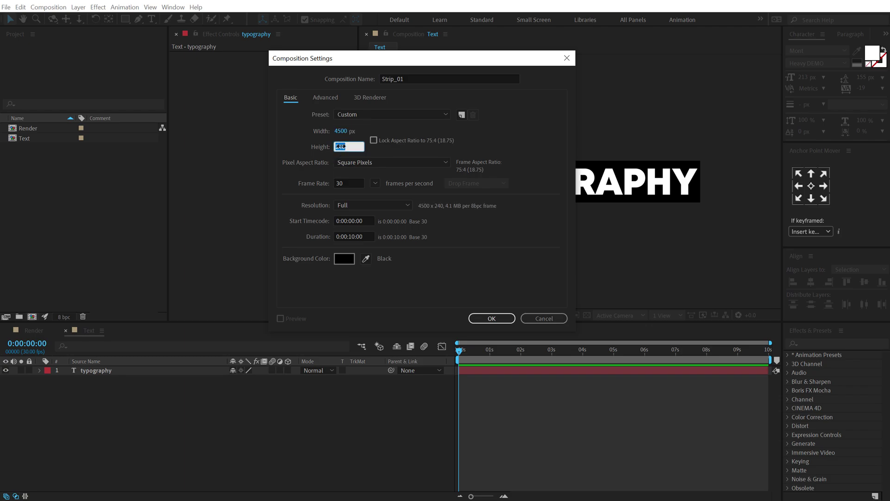
text(480)
click(488, 319)
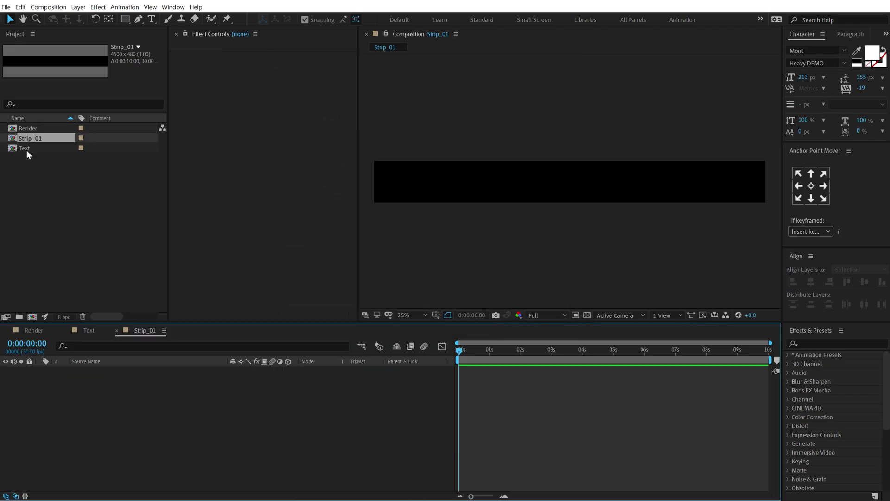
Place the Text comp into Strip_01 and align it to the top edge.
drag(26, 151, 116, 405)
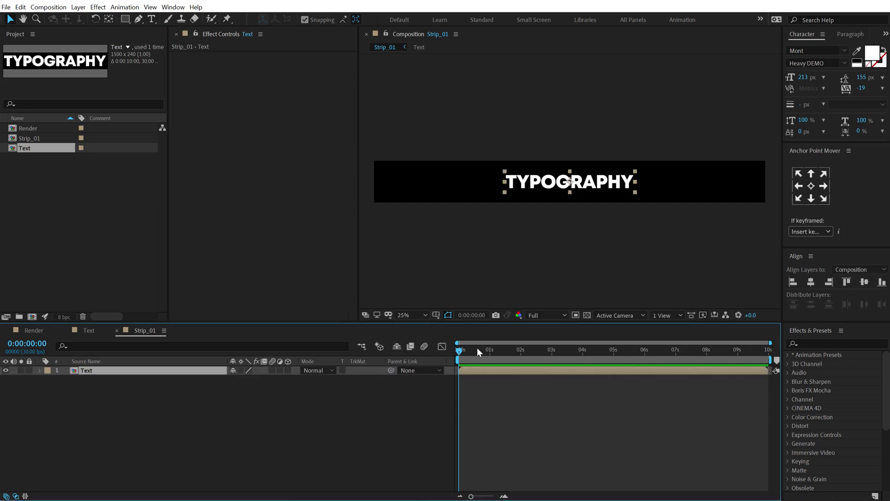
click(846, 283)
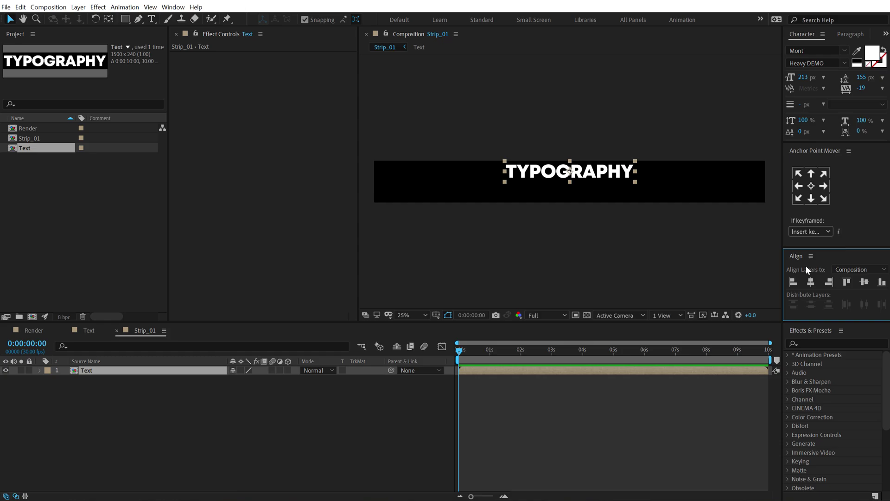
click(172, 7)
click(113, 228)
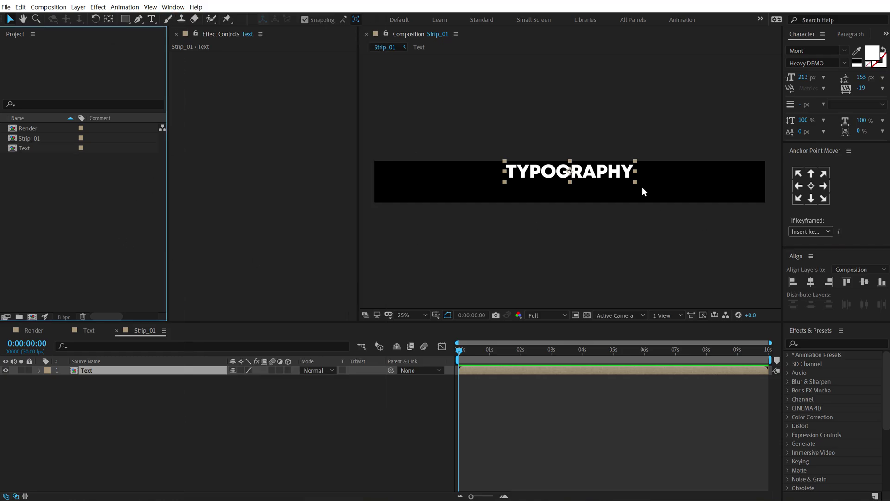
click(106, 374)
Apply Motion Tile to the Text layer with Output Width 500.
click(810, 343)
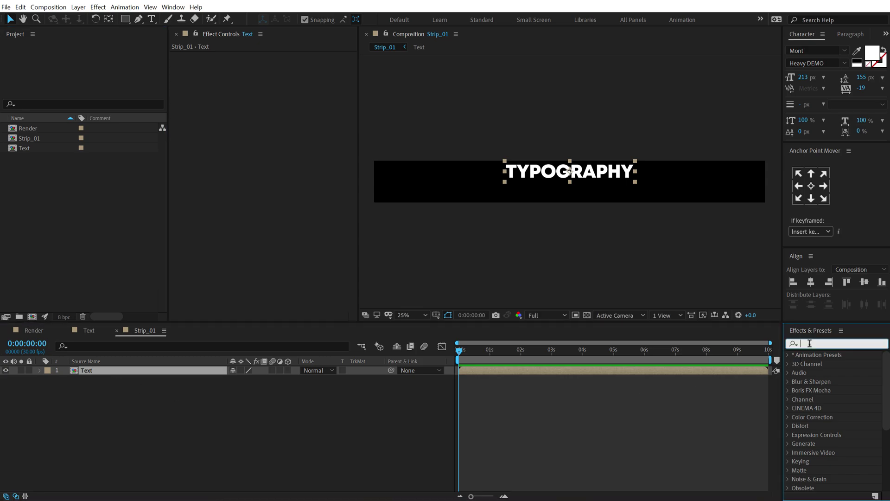
text(motion)
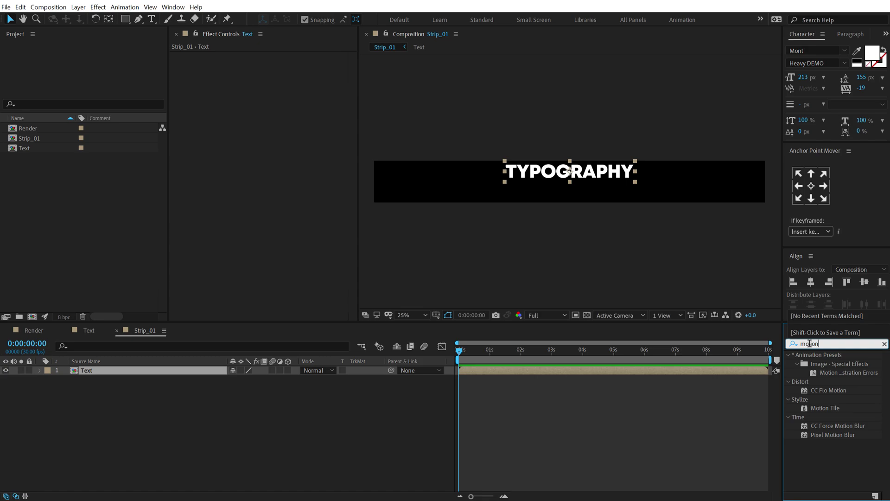
double_click(832, 407)
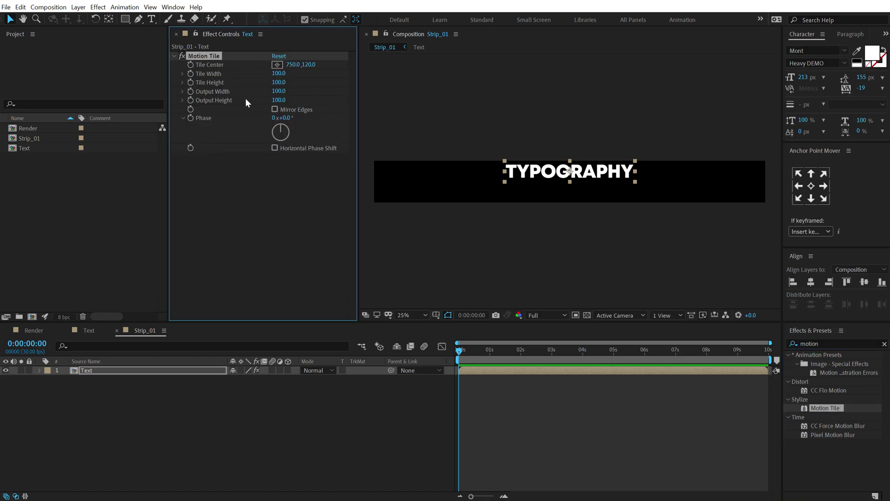
click(277, 91)
text(100)
key(Return)
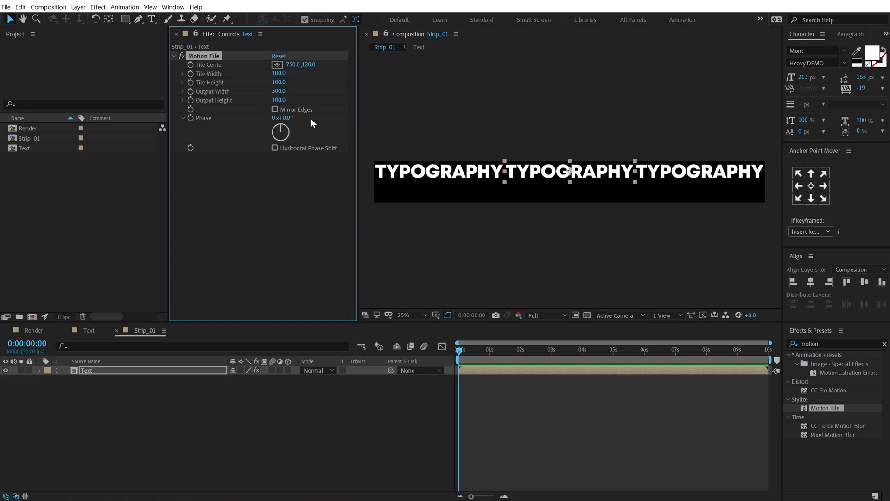
Keyframe Tile Center from 750,120 to -1494,120 so the text scrolls left, then preview.
drag(291, 64, 202, 76)
key(ctrl+z)
drag(533, 350, 774, 351)
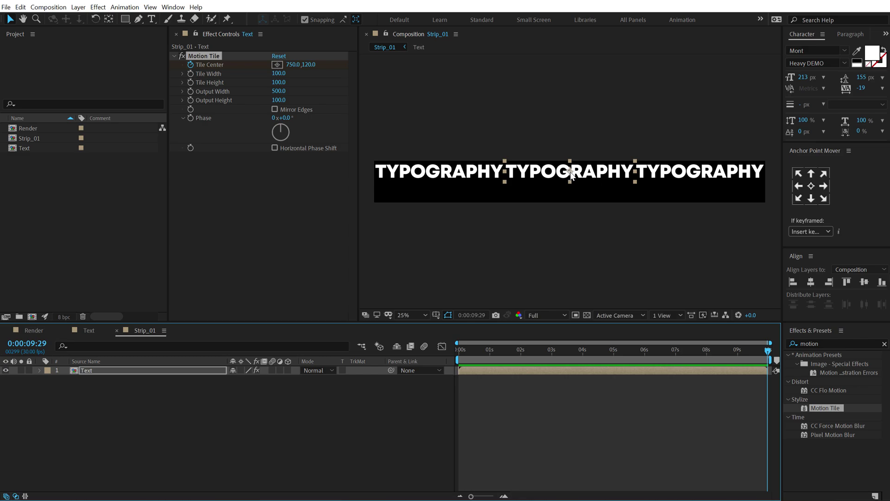
drag(571, 173, 375, 178)
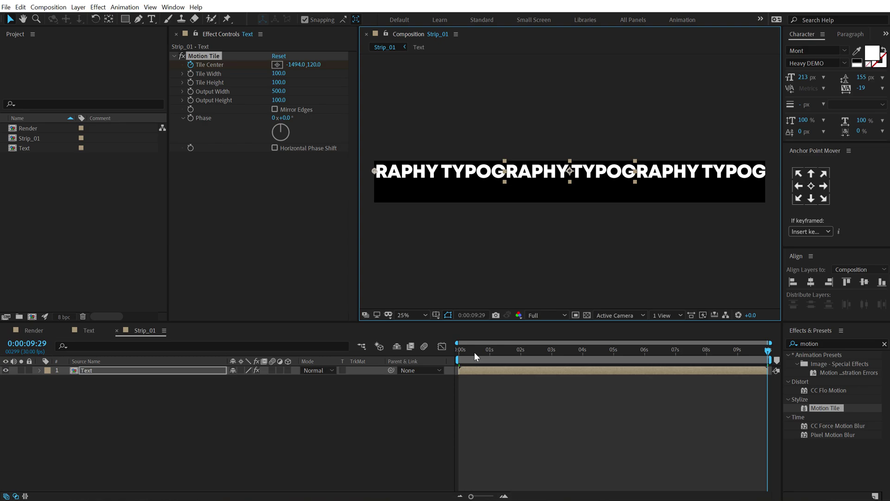
drag(464, 351, 544, 351)
key(space)
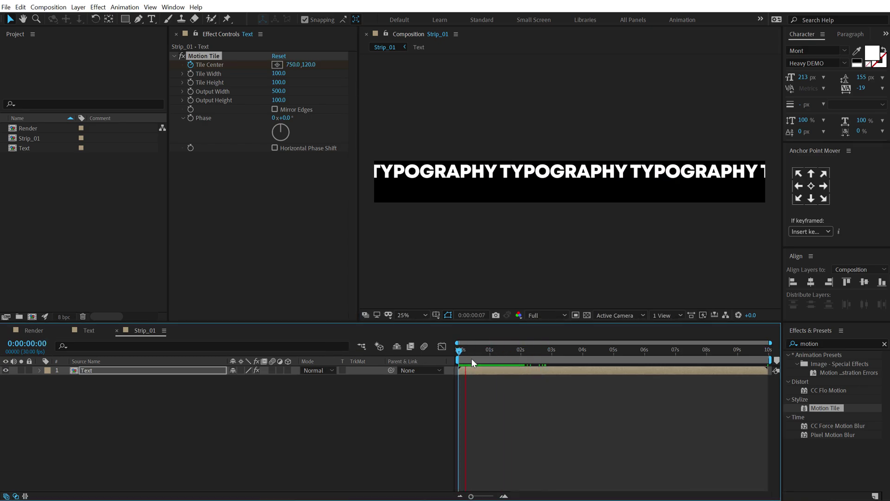
Duplicate the Text layer and move the copy to the strip's bottom edge.
key(space)
click(94, 369)
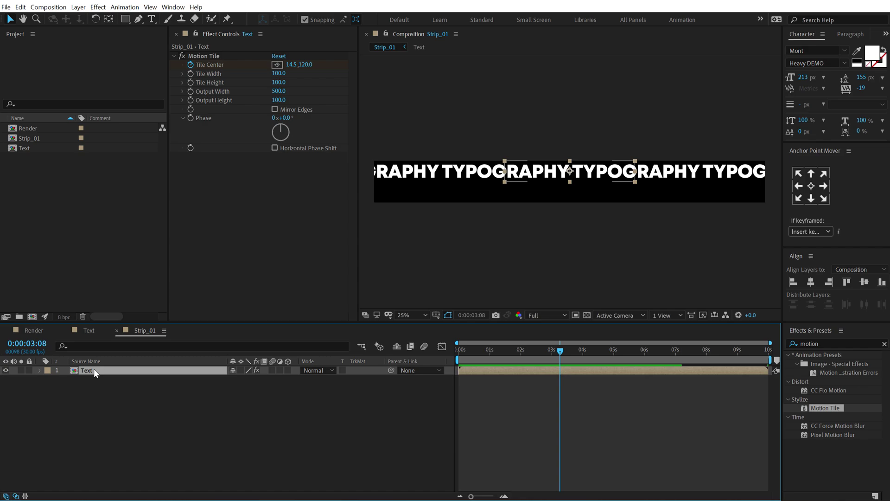
key(ctrl+d)
drag(94, 369, 99, 402)
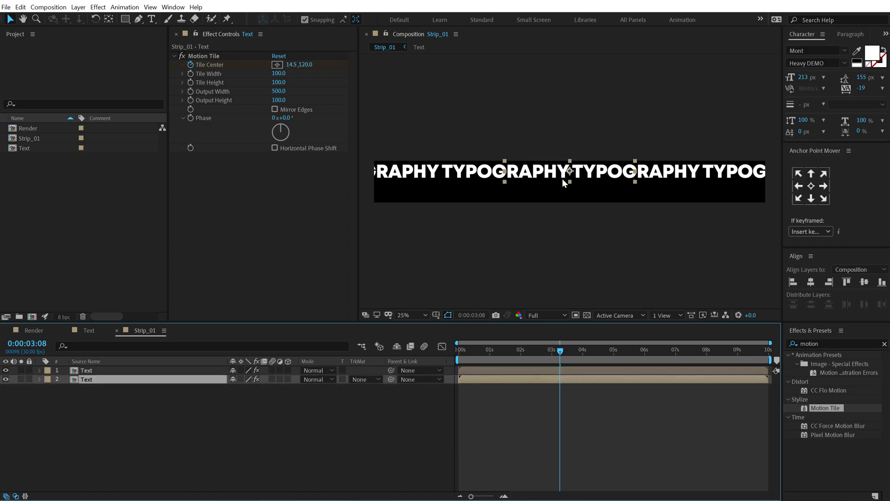
drag(568, 173, 570, 192)
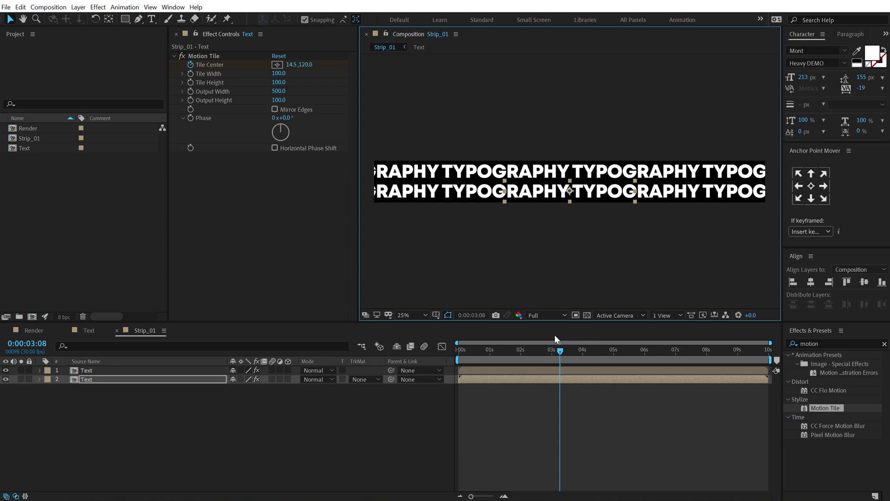
click(882, 281)
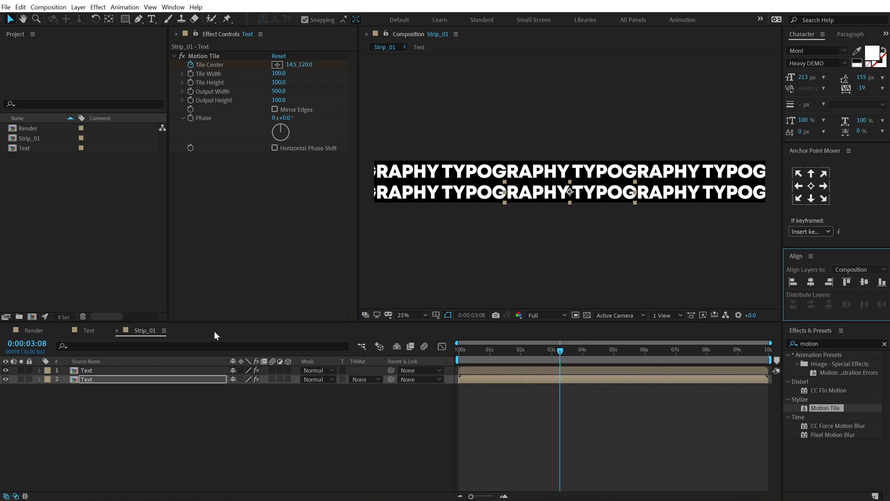
Apply a Fill effect to the lower Text layer with colour 0C0C0C.
double_click(830, 343)
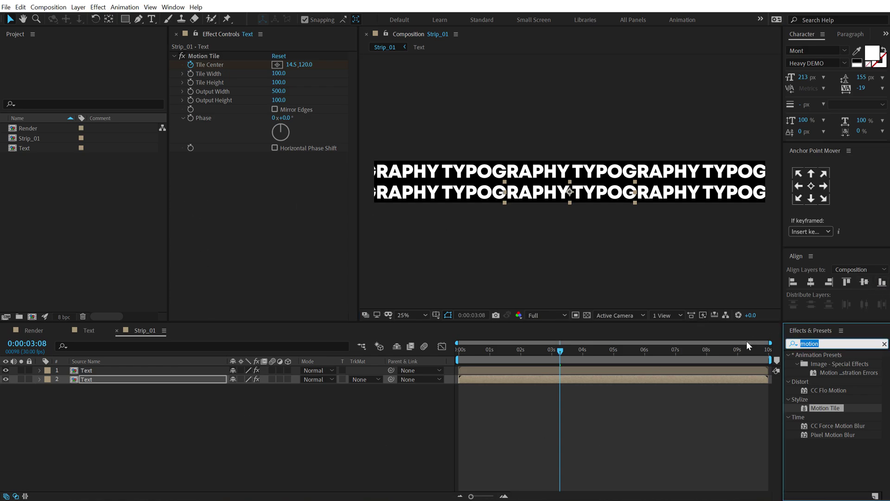
text(fill)
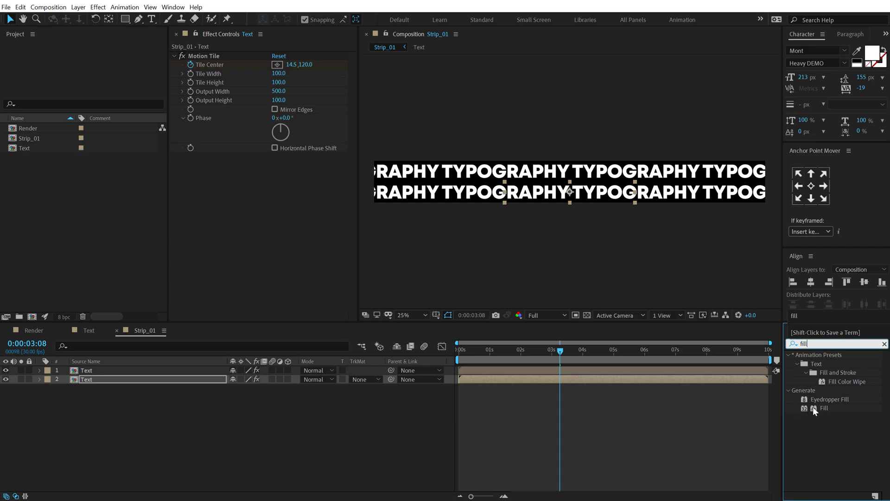
drag(824, 405, 352, 230)
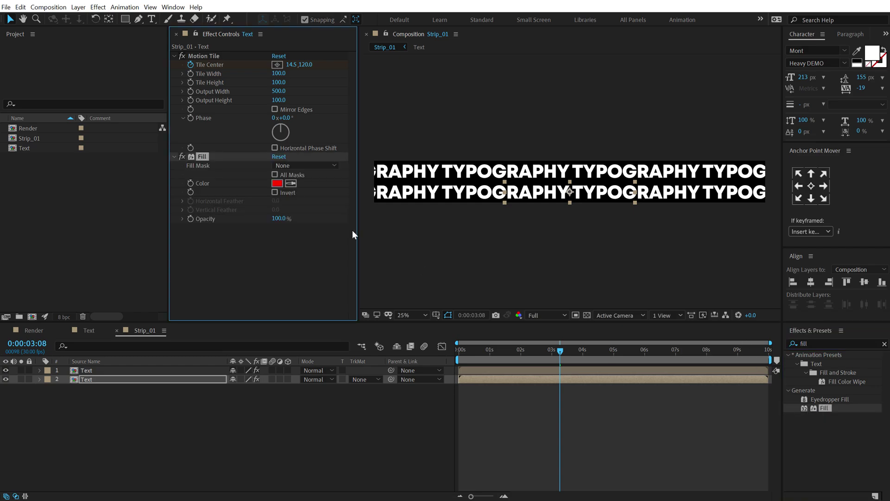
click(277, 183)
drag(139, 202, 71, 211)
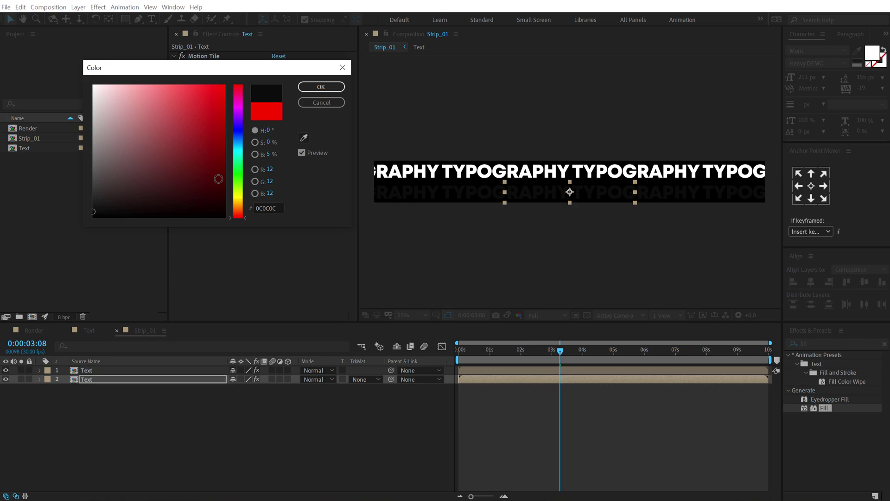
click(320, 87)
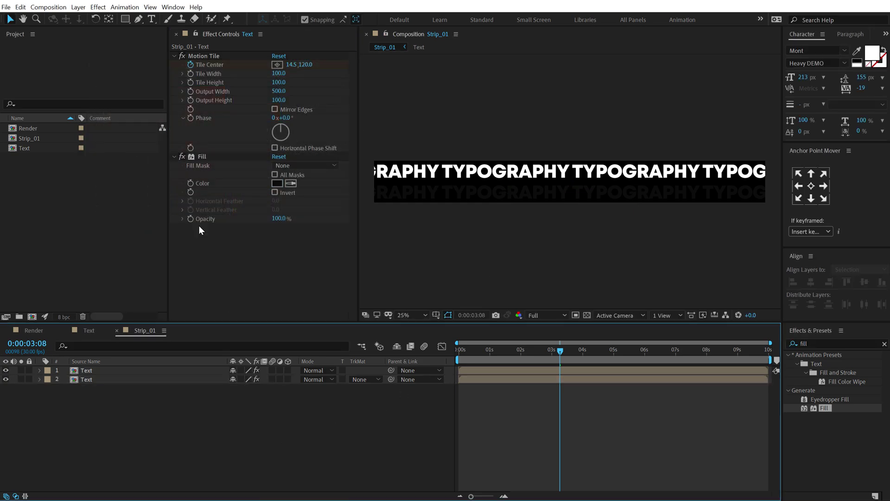
Create a white 4500×240 rectangle aligned to the bottom edge, layered beneath both Text rows.
double_click(125, 19)
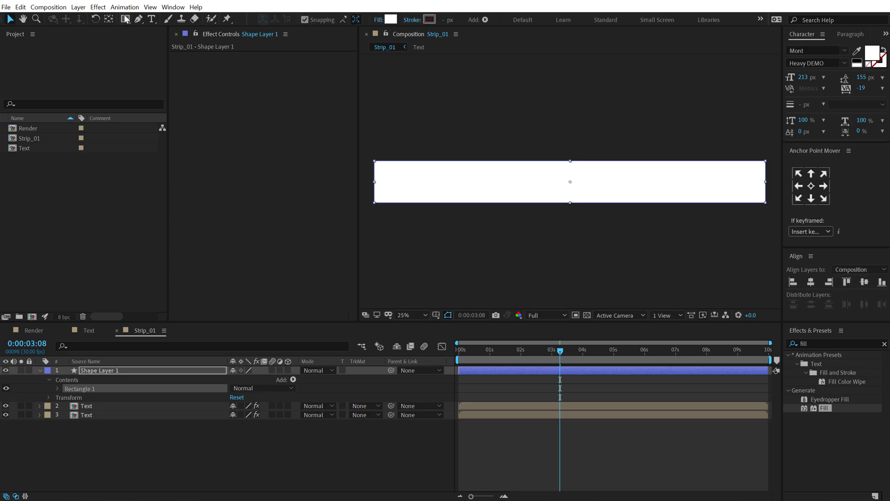
click(56, 390)
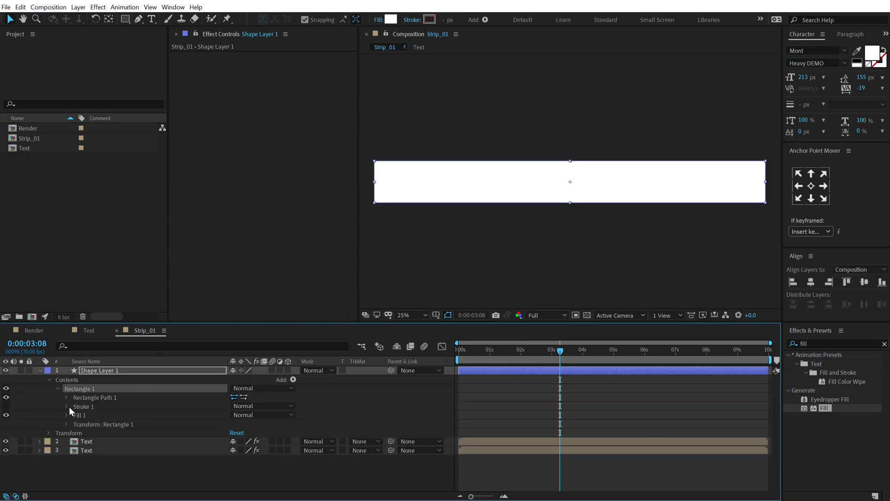
click(67, 397)
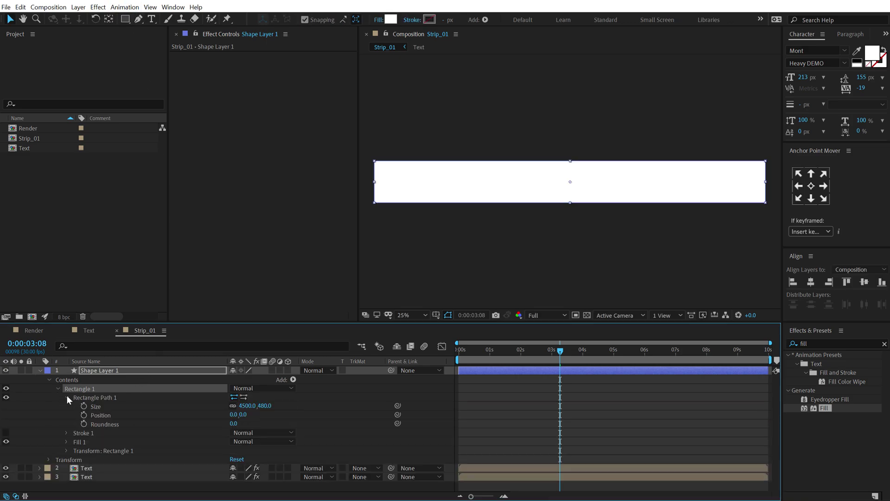
click(232, 405)
click(264, 405)
text(240)
key(Return)
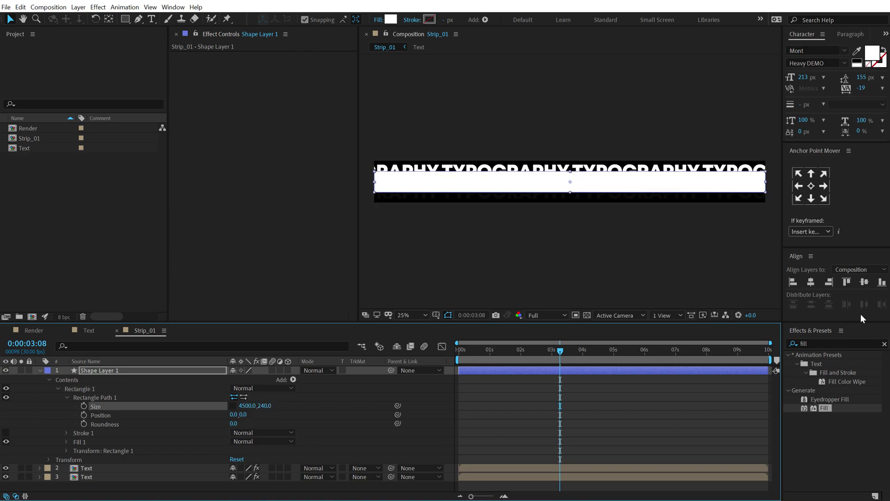
click(881, 281)
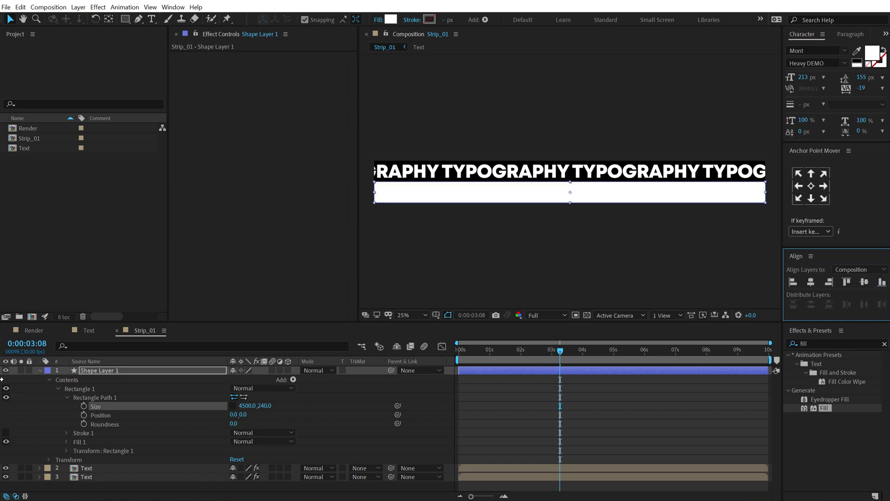
click(40, 371)
drag(120, 374, 108, 410)
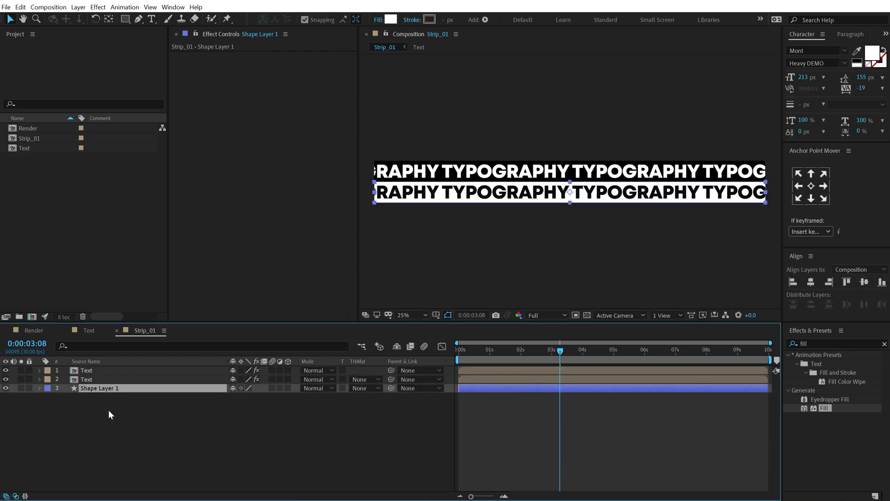
click(109, 410)
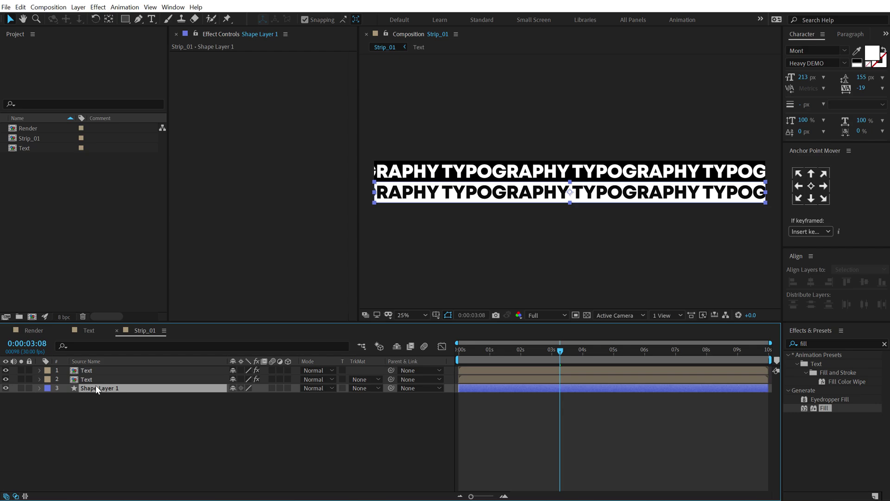
Duplicate the rectangle layer and set the copy's fill to black 000000.
key(ctrl+d)
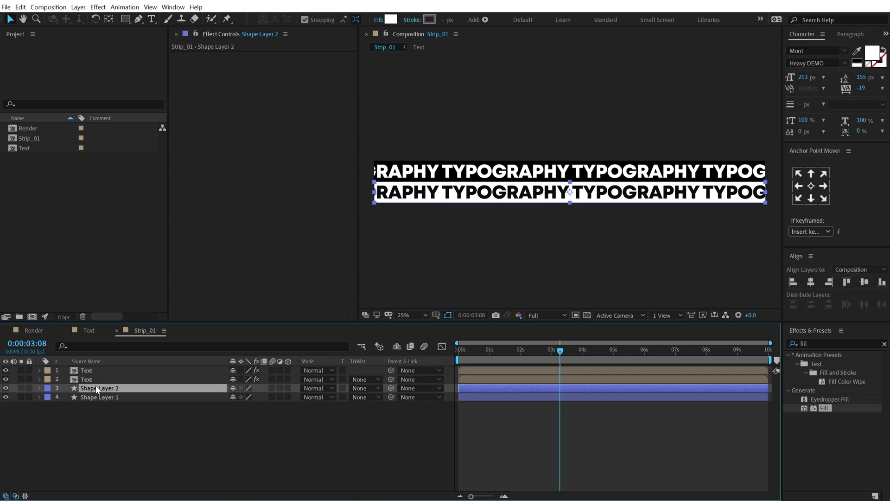
click(391, 19)
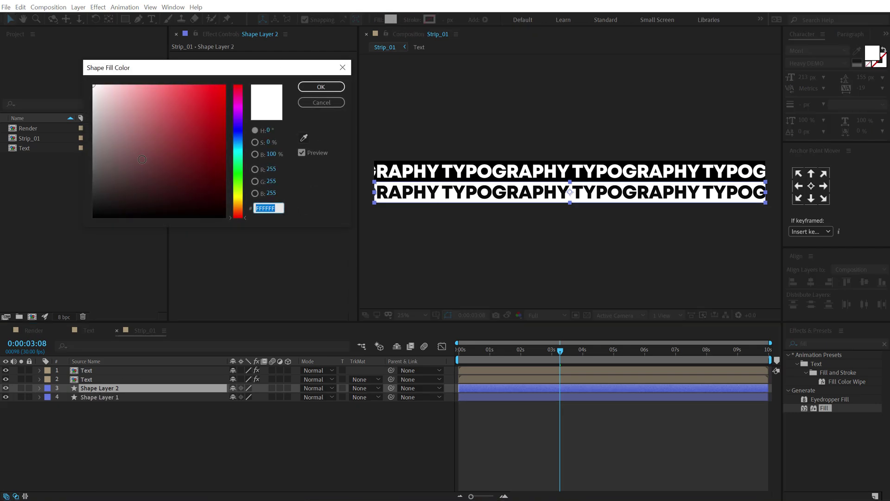
drag(152, 107, 25, 227)
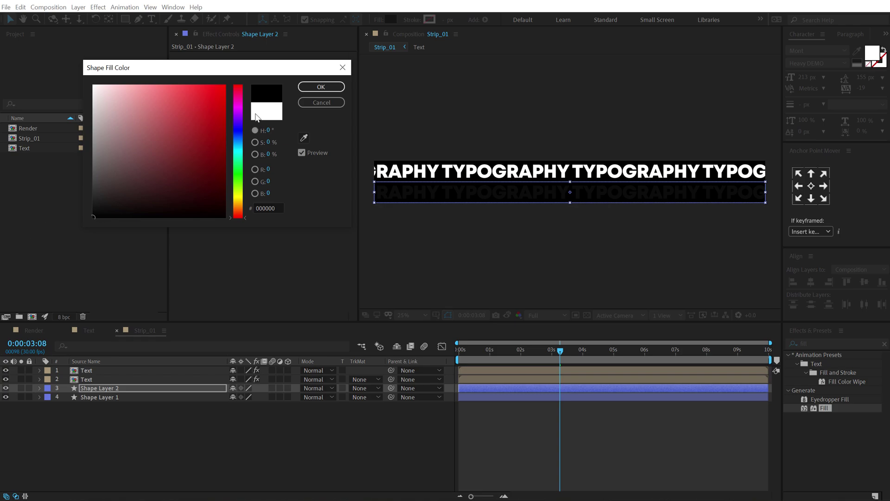
click(319, 87)
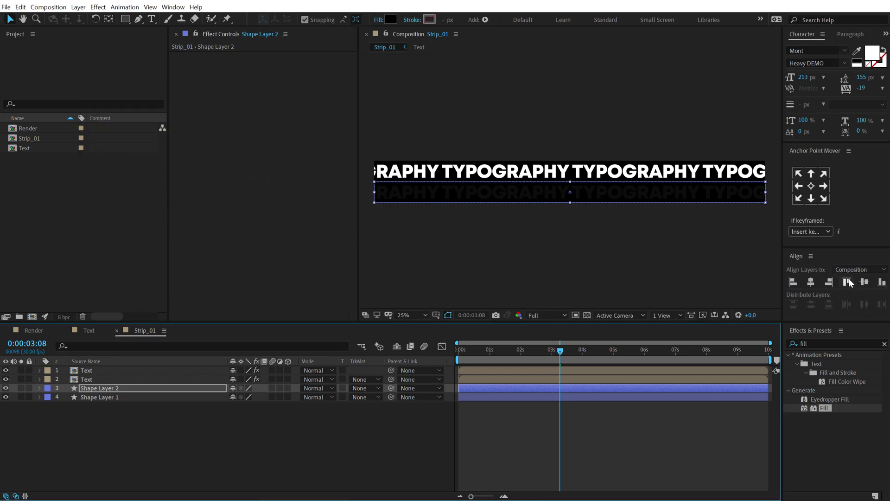
At the last frame, move the lower Text layer's Tile Center to 3010,120, then preview.
click(159, 434)
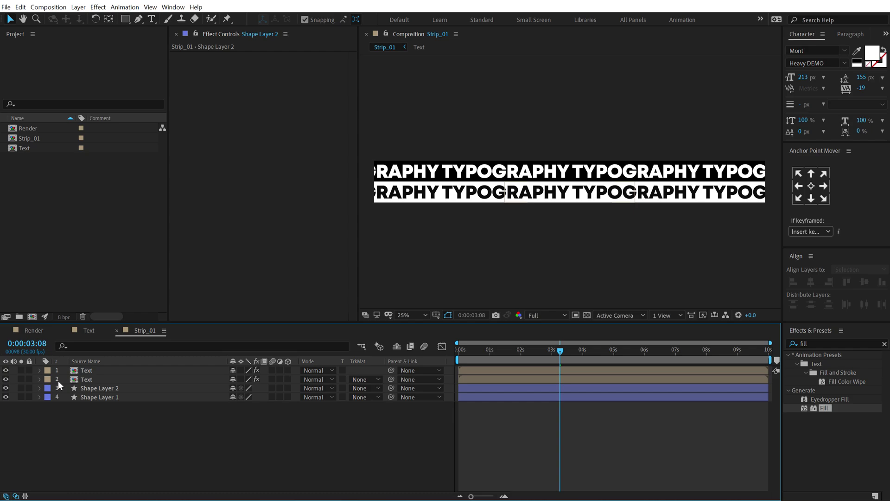
click(85, 379)
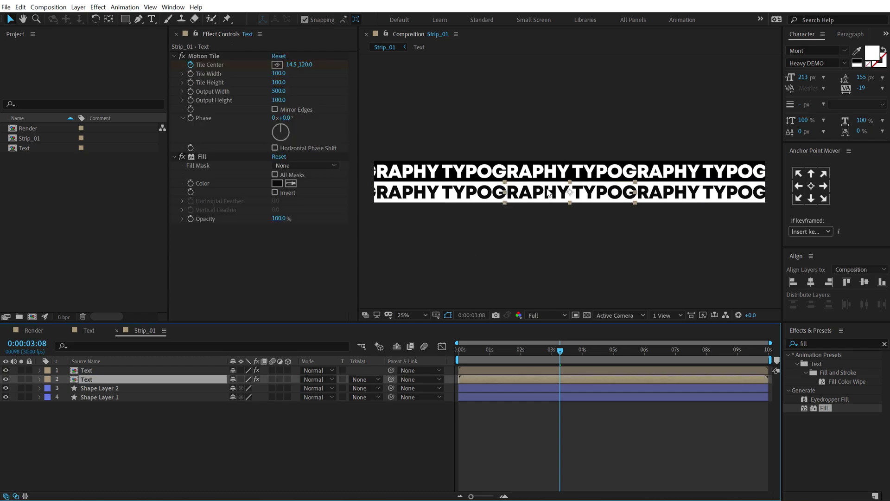
drag(545, 345, 424, 357)
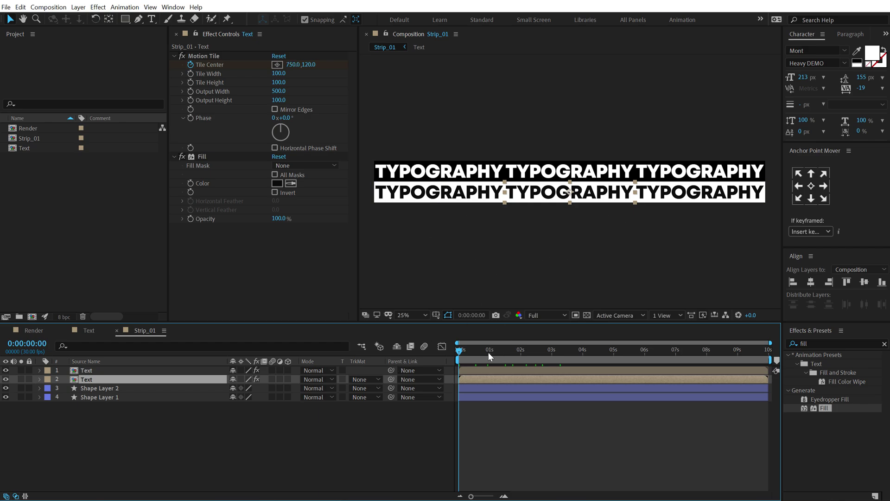
drag(488, 352, 789, 346)
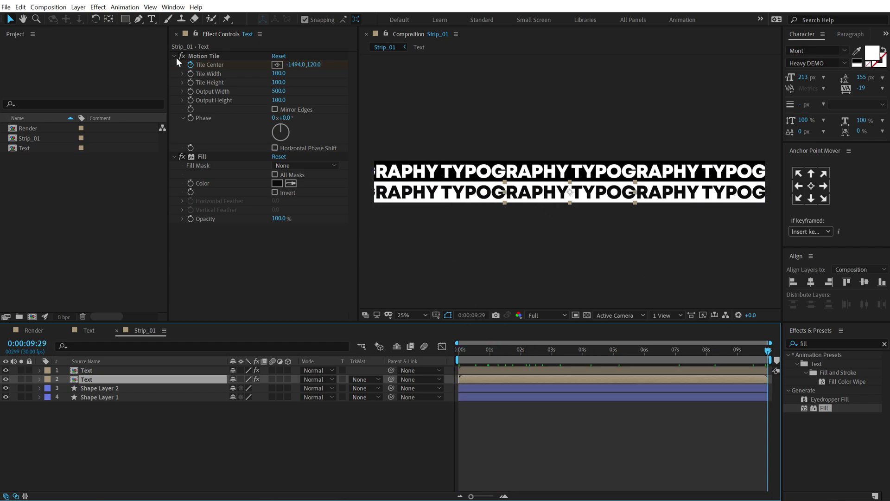
click(205, 56)
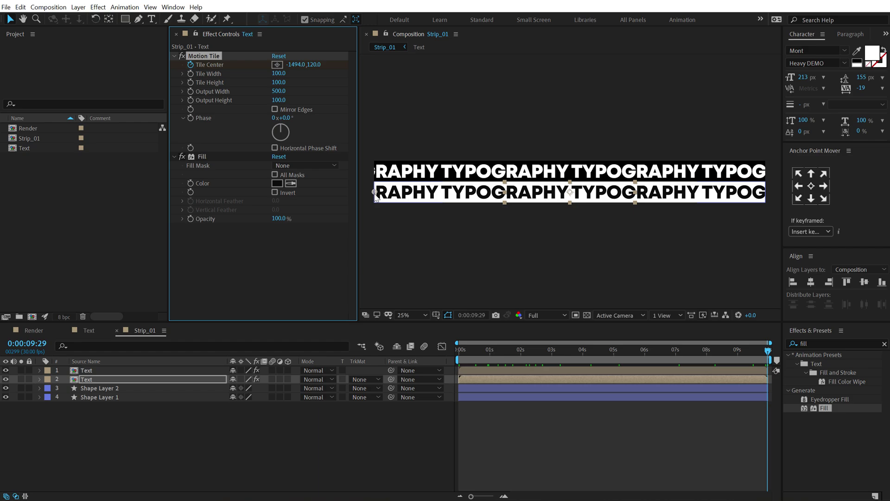
drag(375, 193, 766, 201)
click(561, 451)
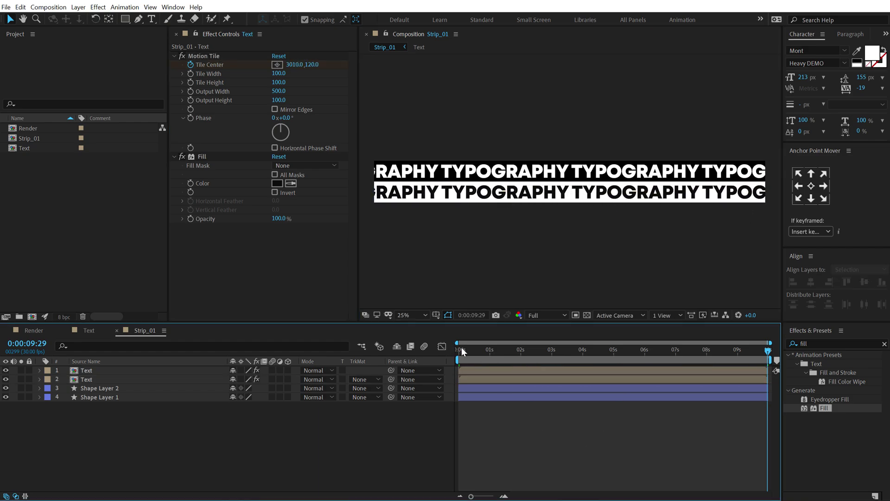
drag(462, 351, 745, 351)
Create a composition named 3D at 1920×1080.
click(45, 219)
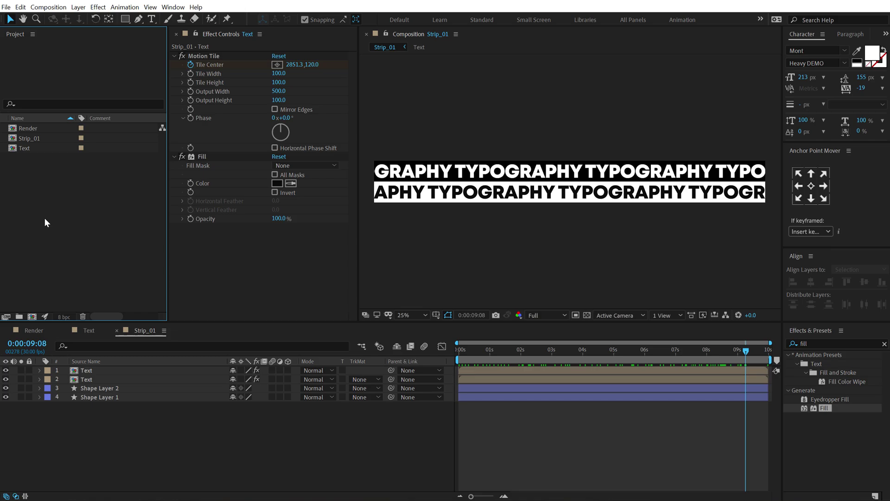
click(32, 316)
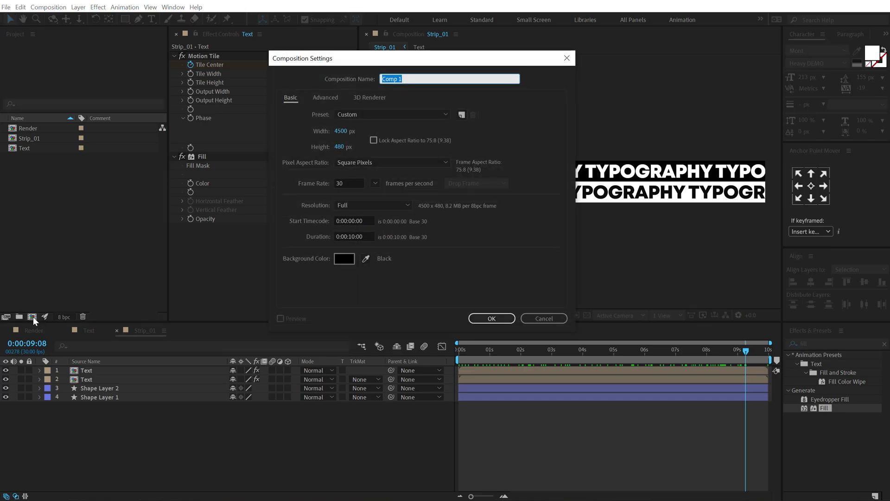
text(3D)
click(342, 132)
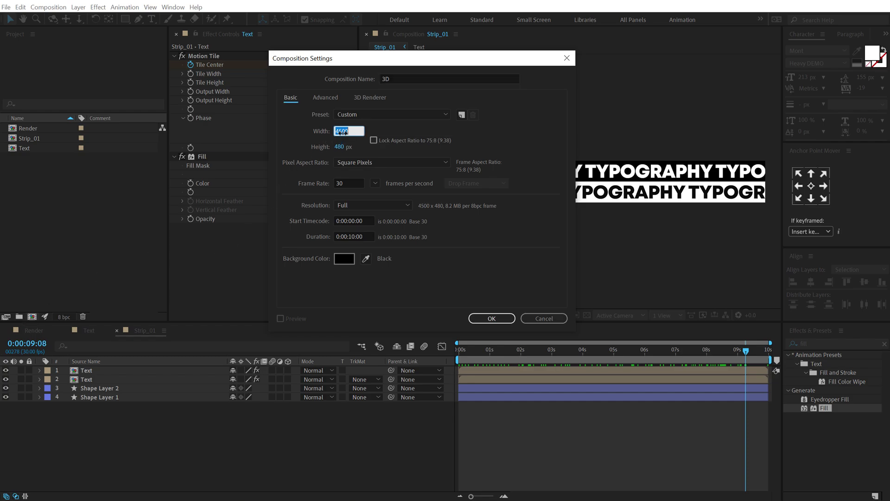
text(1920)
click(339, 148)
text(1080)
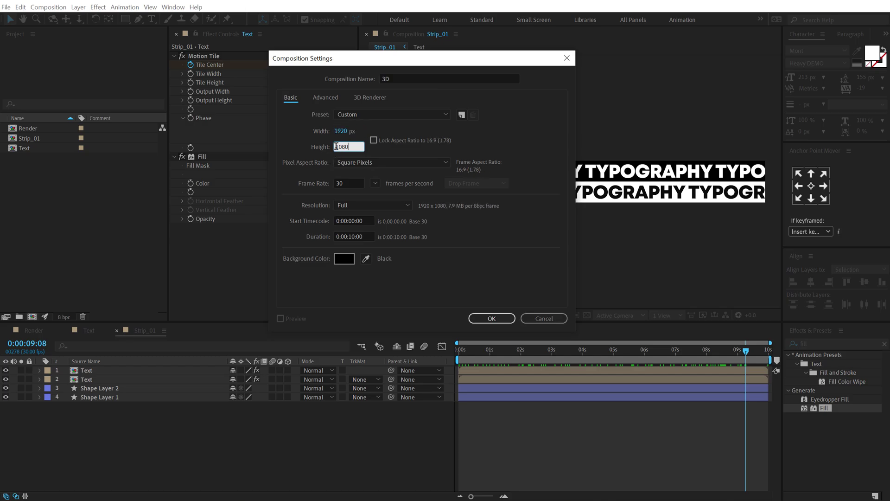
click(482, 318)
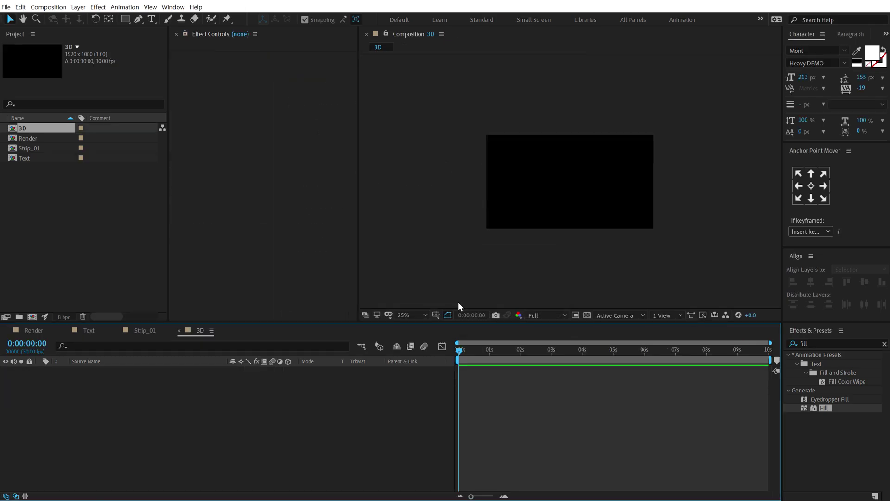
Add Strip_01 as a layer in the 3D comp and duplicate it as Strip_02.
key(period)
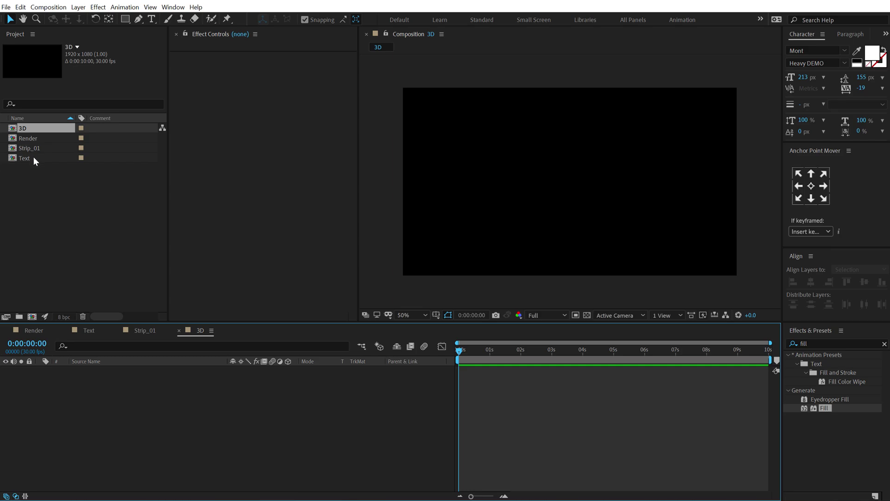
drag(34, 149, 121, 390)
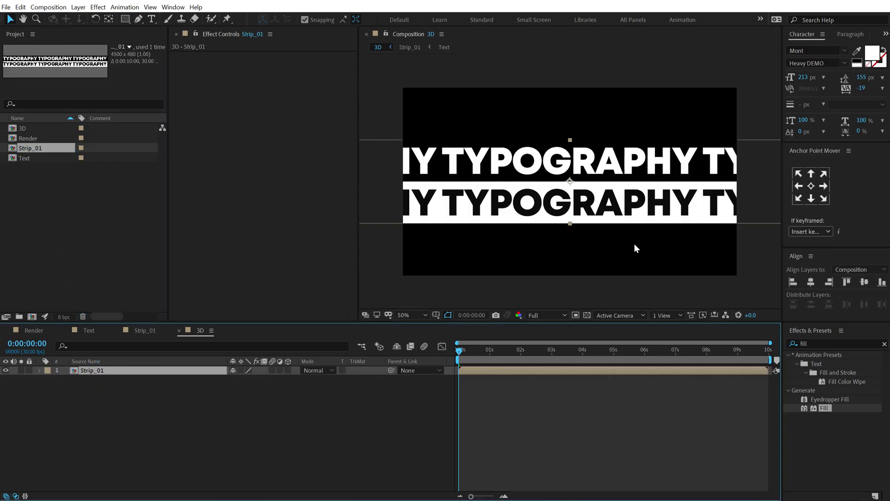
click(32, 149)
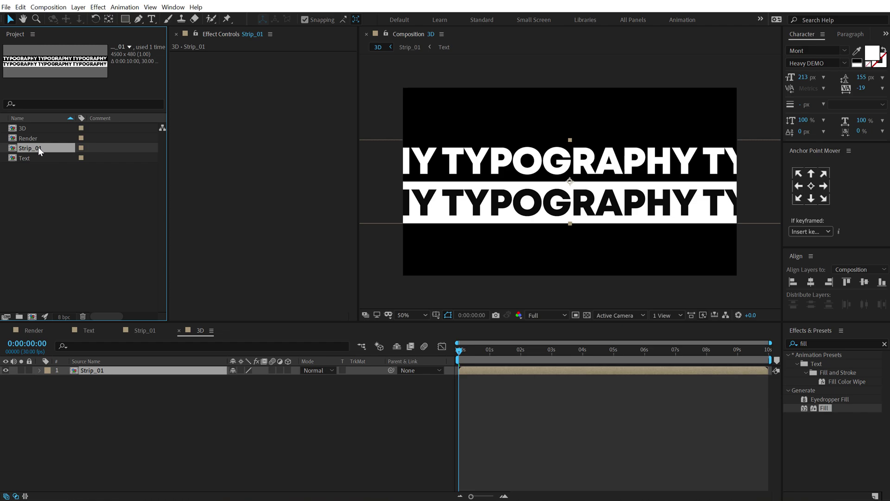
key(ctrl+d)
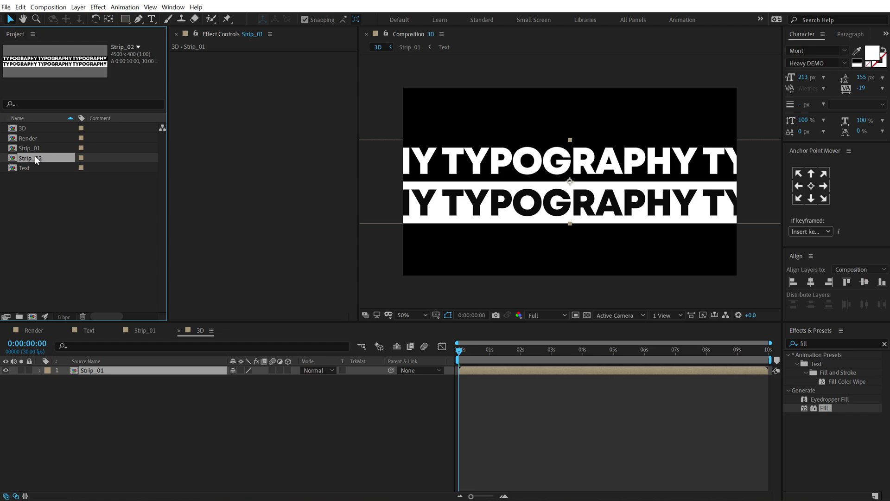
Open Strip_02 and switch off the Fill effect on its second Text layer.
double_click(33, 158)
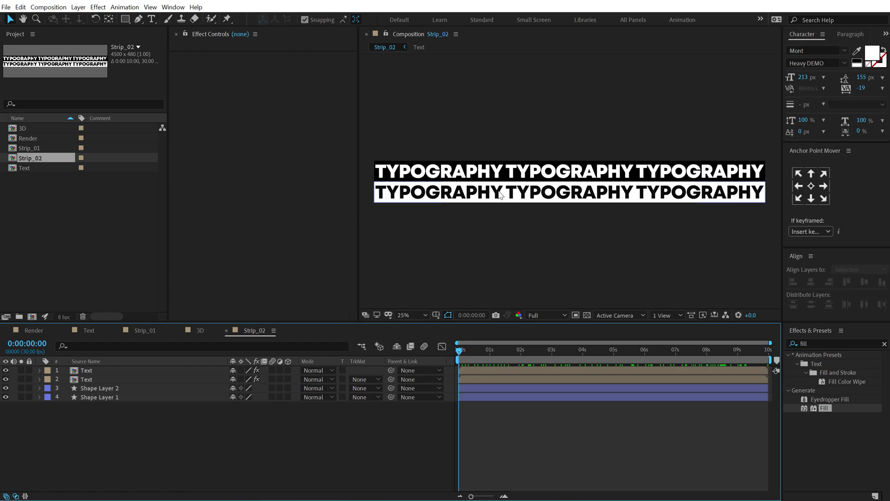
click(89, 371)
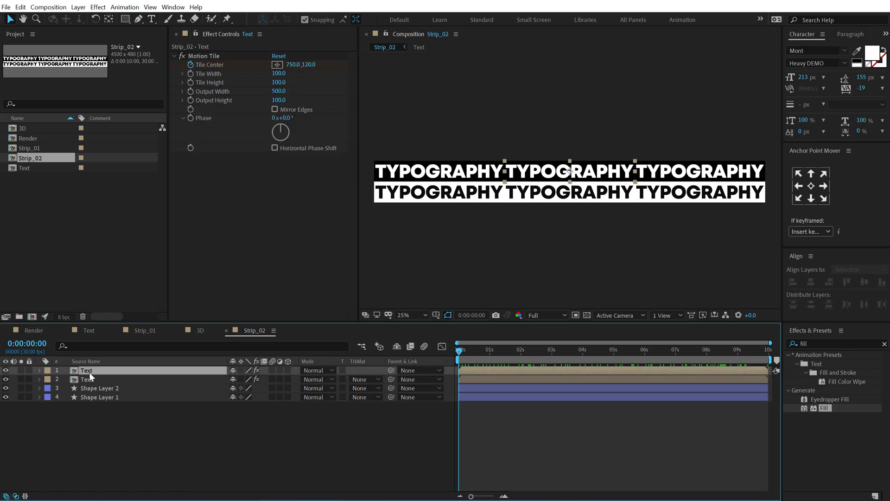
click(89, 379)
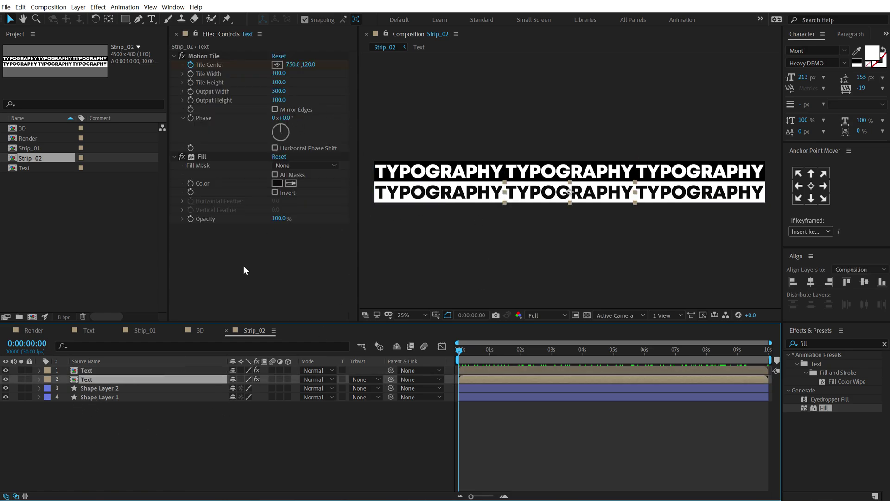
click(204, 157)
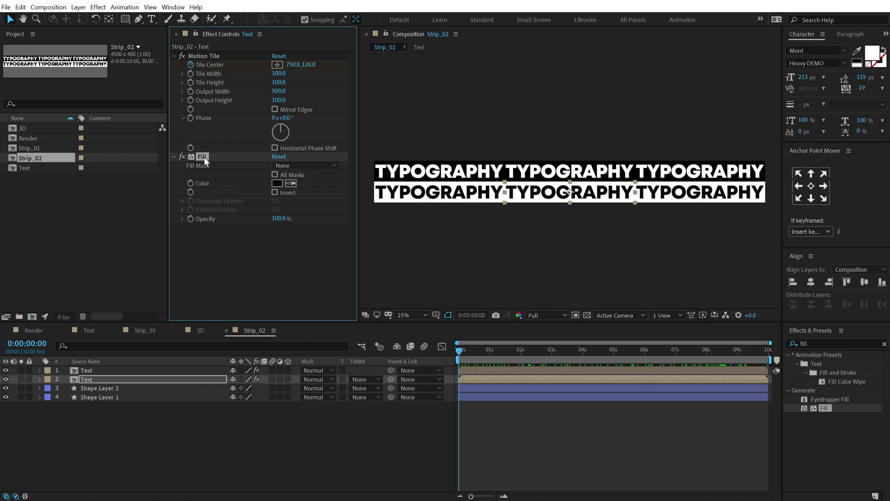
click(86, 372)
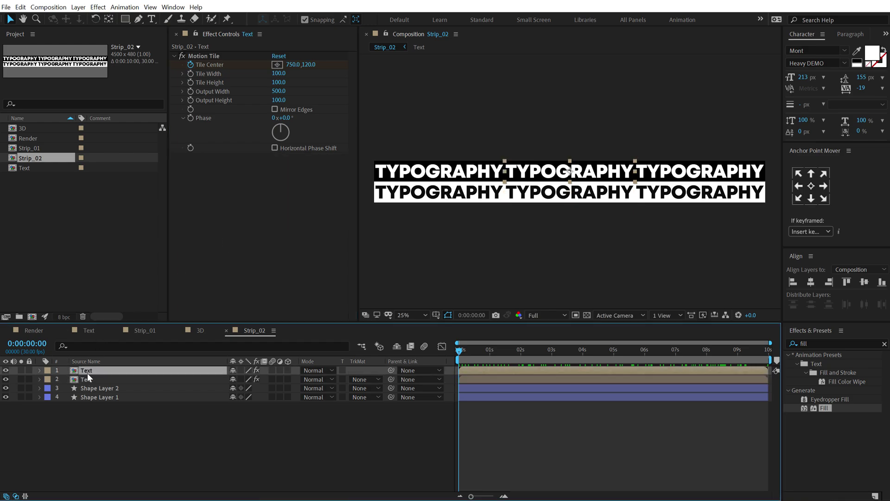
click(89, 379)
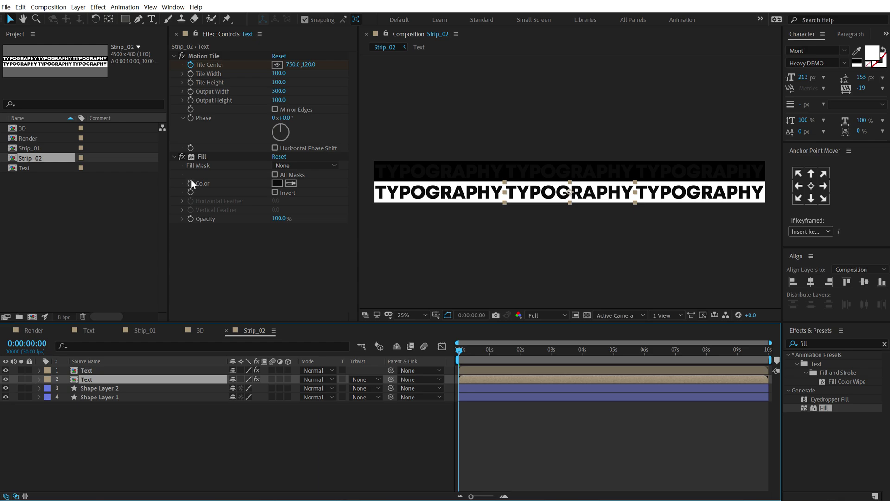
click(182, 156)
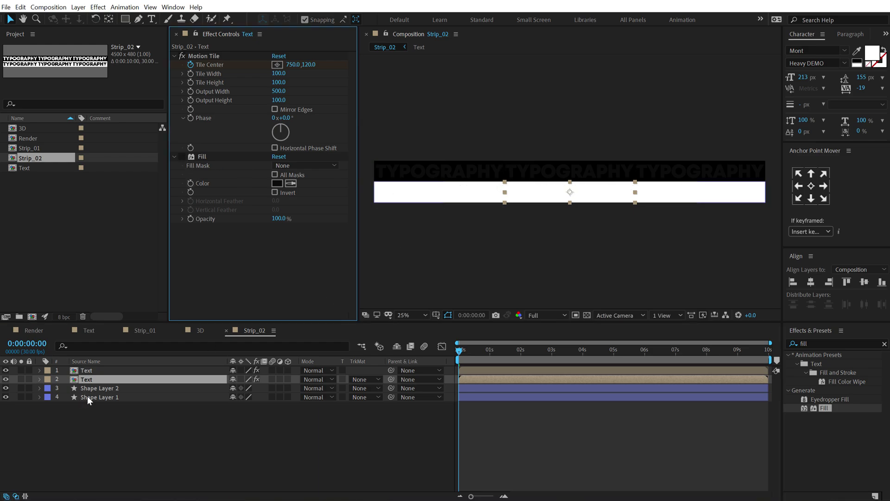
Preview the scrolling TYPOGRAPHY rows and compare the Strip_01 and Strip_02 comps.
click(99, 387)
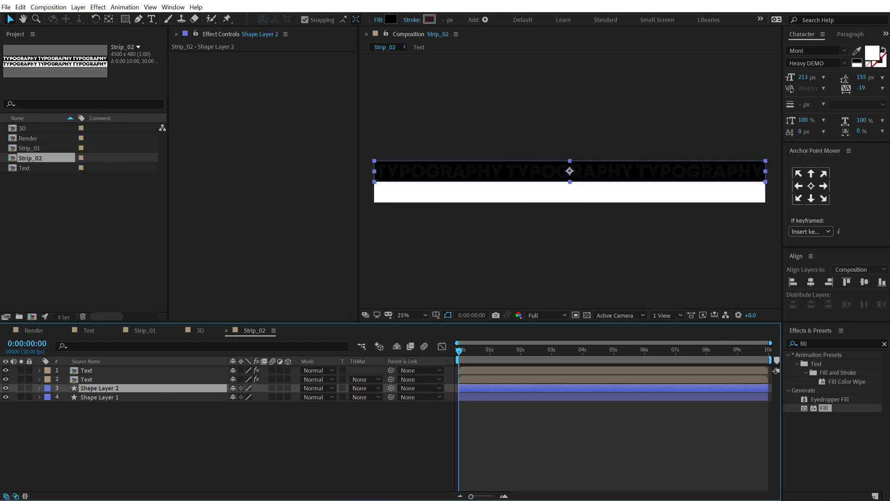
click(91, 397)
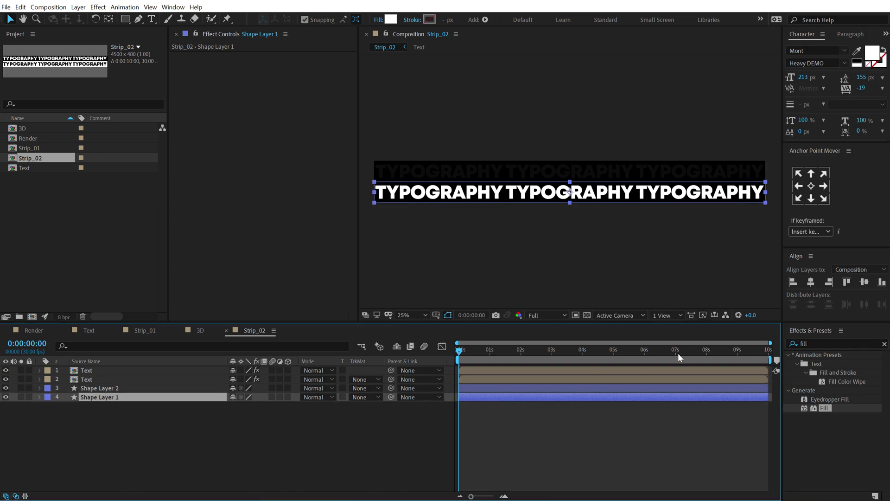
click(215, 441)
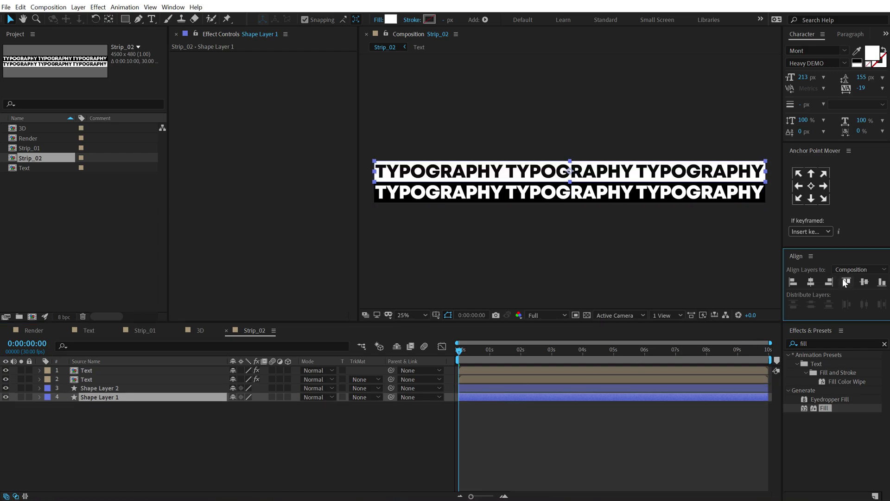
key(space)
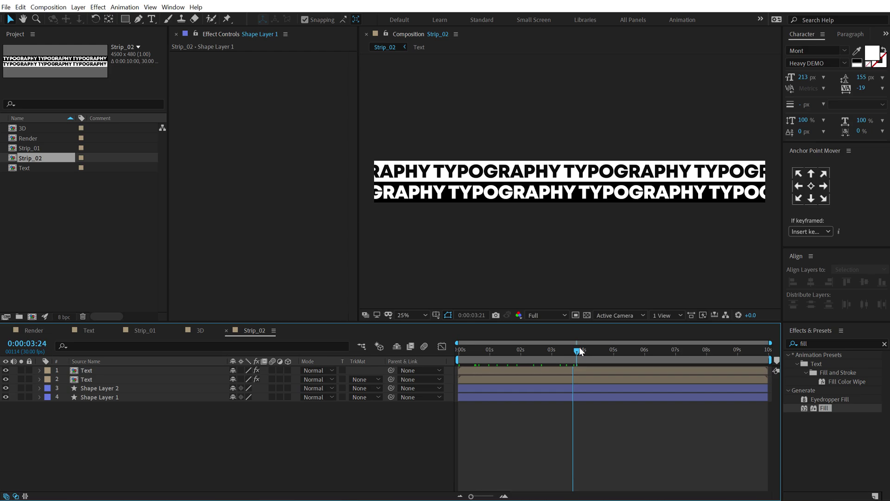
click(141, 330)
click(206, 331)
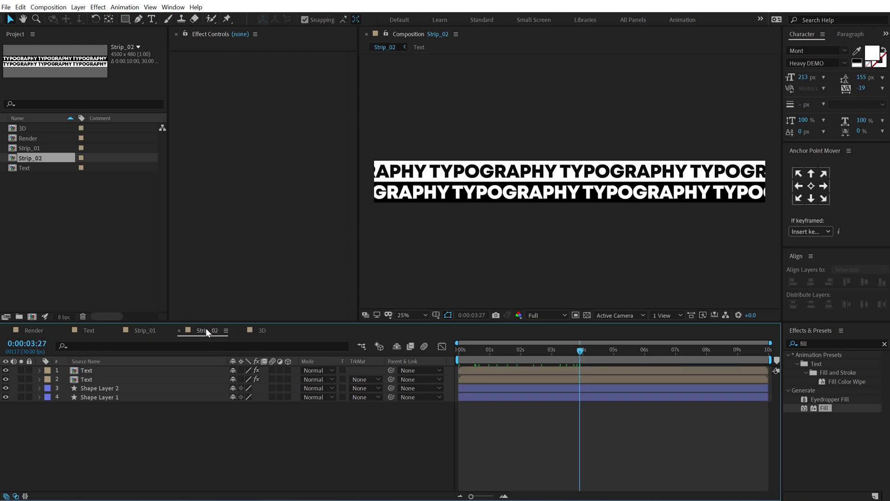
In the 3D comp, make Strip_01 a 3D layer and view it through Custom View 1.
click(262, 331)
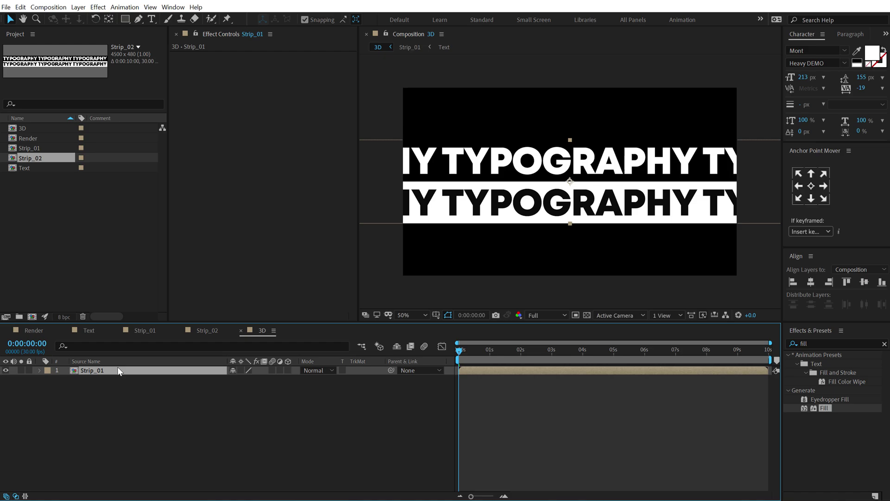
click(288, 370)
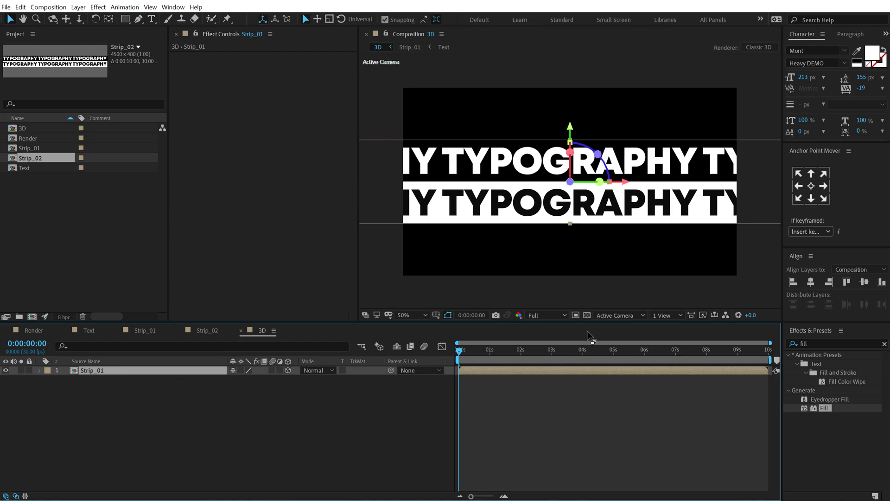
click(642, 316)
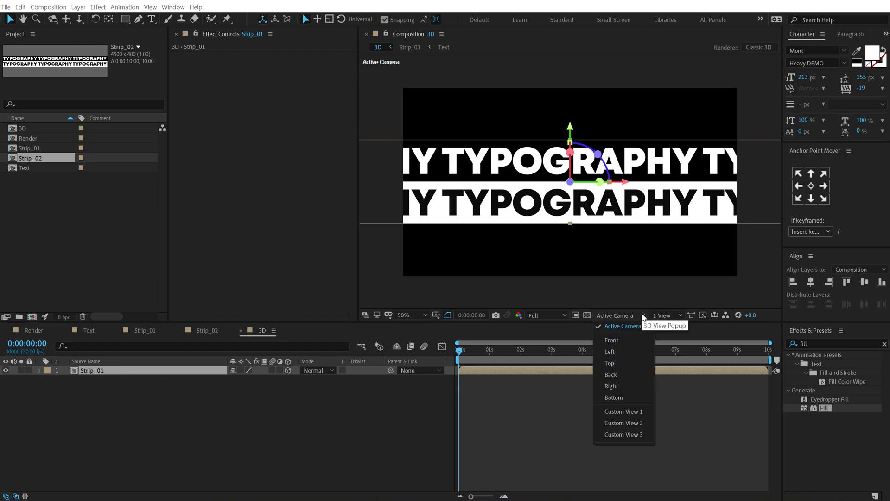
click(626, 412)
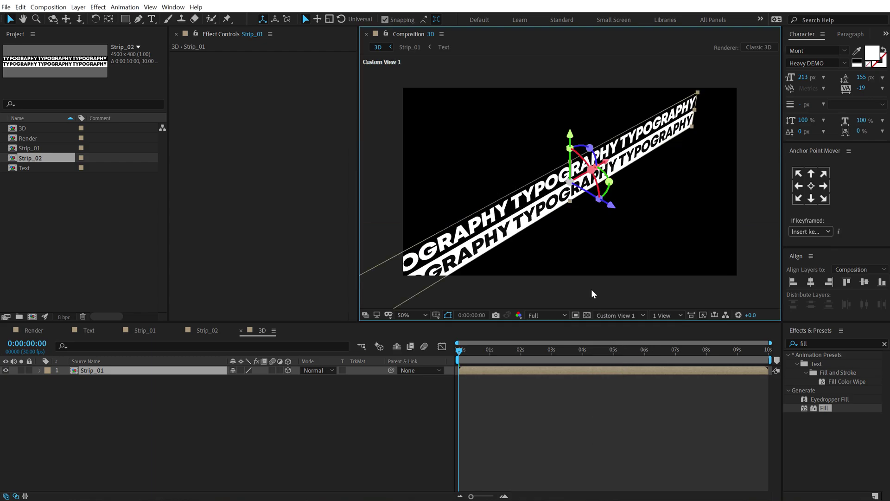
Orbit the custom view toward a frontal angle and set the time to 0:00:03:24.
key(c)
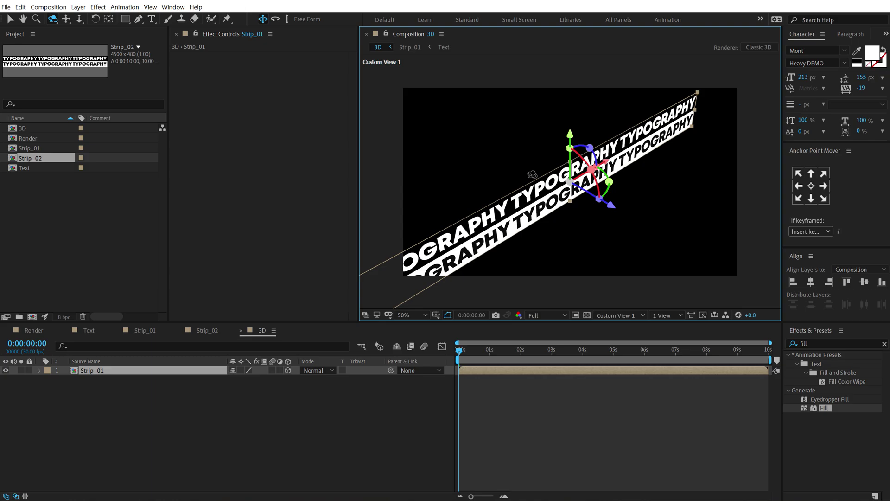
drag(540, 200, 566, 249)
key(c)
key(c)
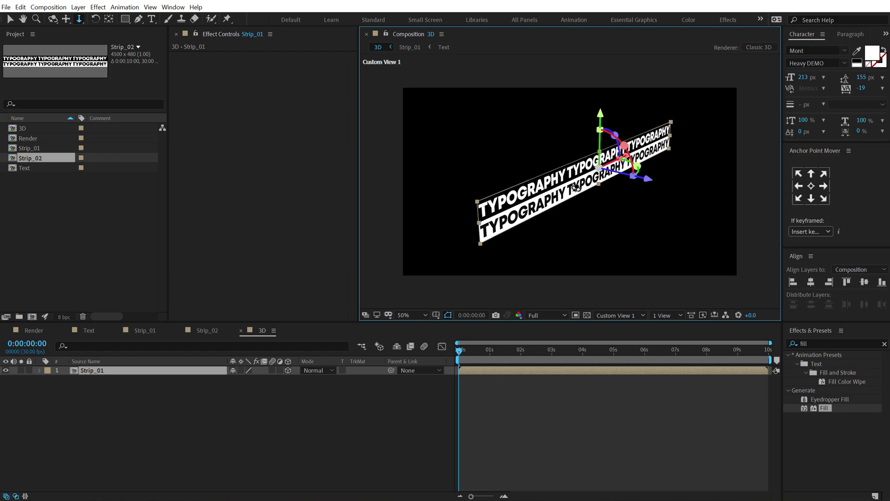
key(c)
drag(573, 187, 585, 188)
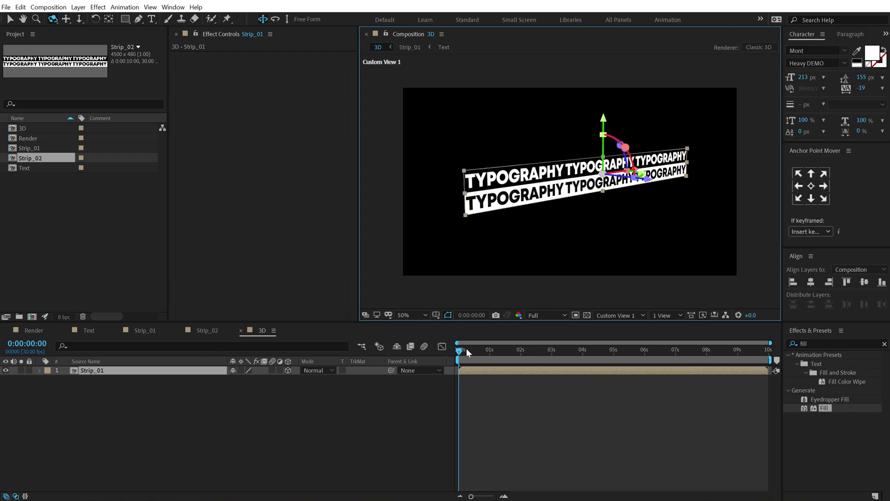
click(489, 351)
drag(519, 353, 578, 349)
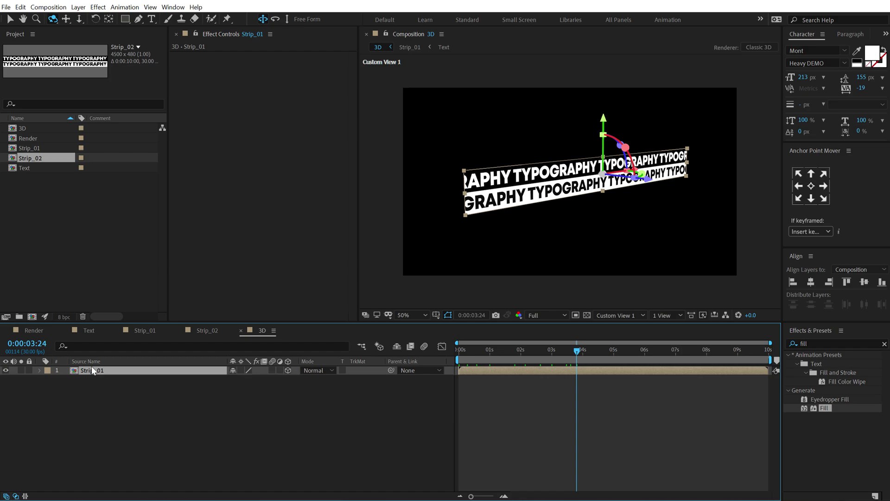
Duplicate Strip_01 and set the copy's X Rotation to -90°.
key(ctrl+d)
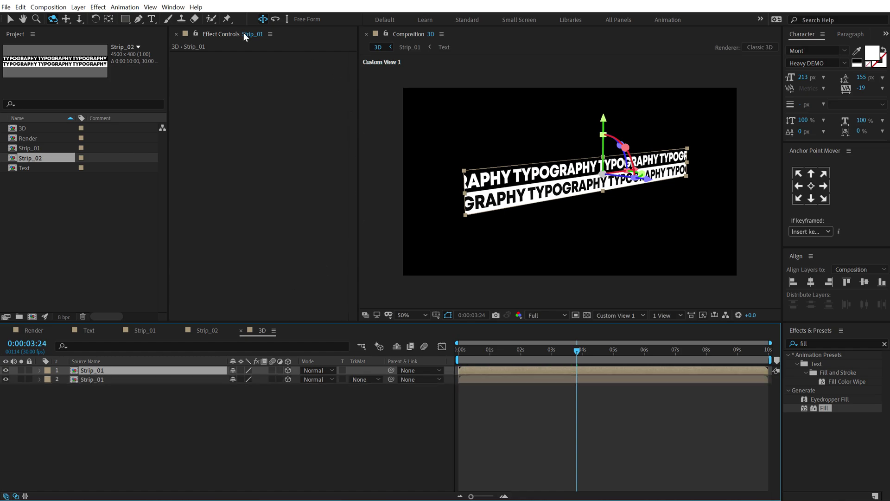
click(10, 19)
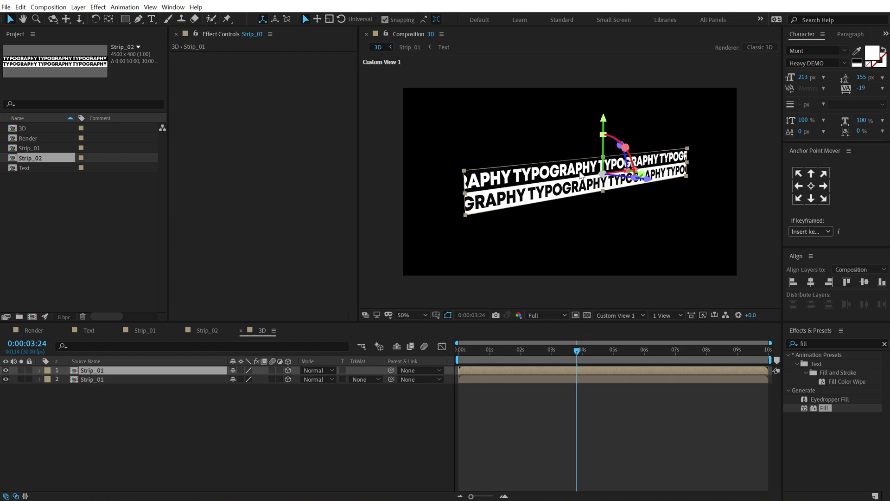
click(101, 368)
key(r)
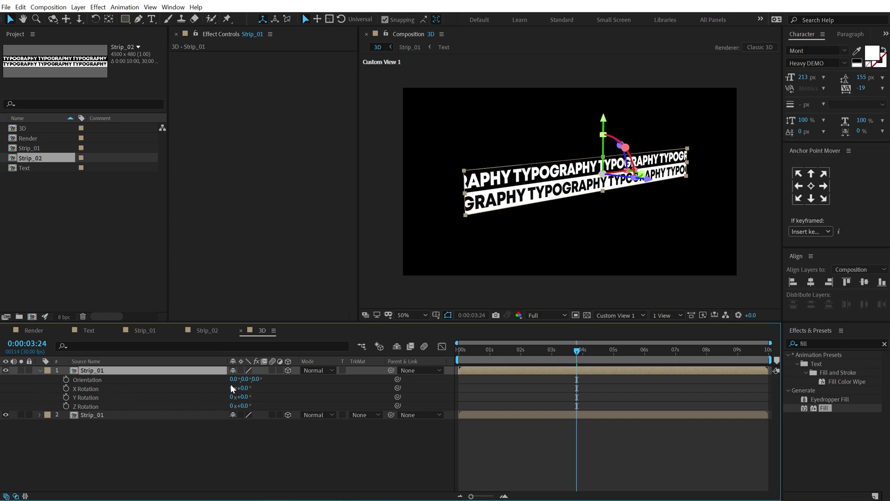
drag(246, 389, 231, 389)
click(241, 388)
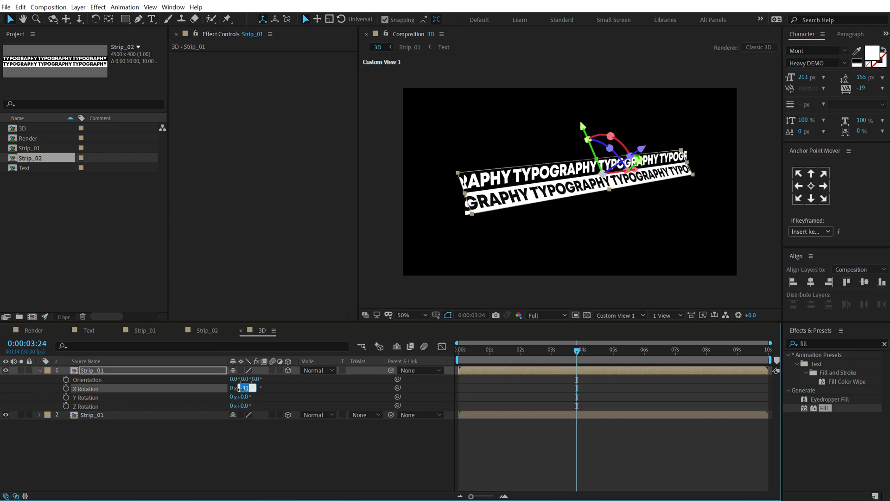
text(-90)
key(Return)
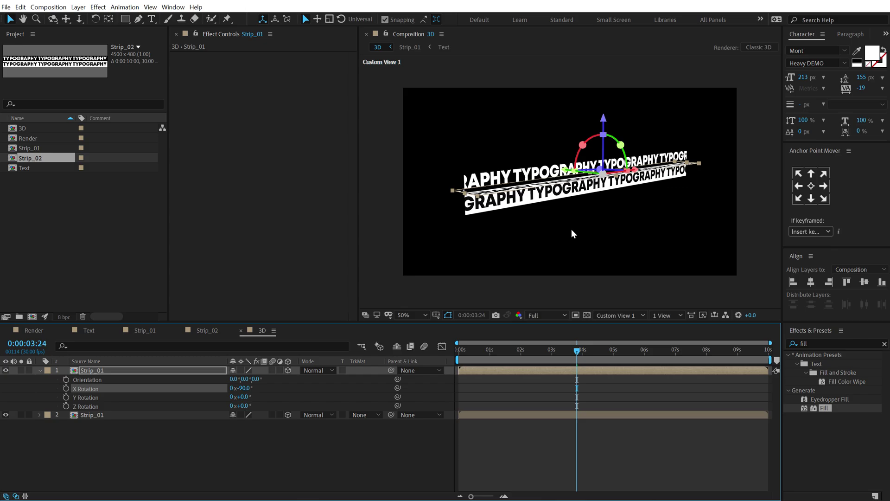
Orbit the view and drag the rotated copy down to meet the original strip.
key(c)
drag(554, 233, 548, 235)
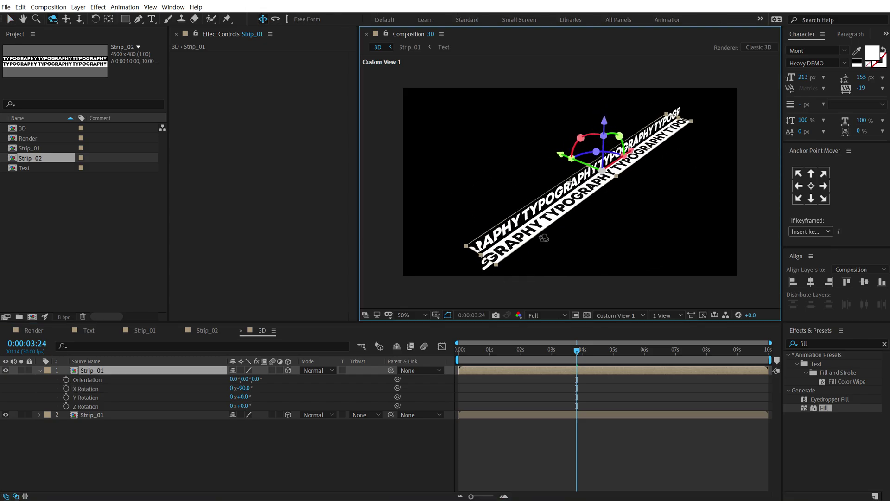
key(v)
drag(575, 197, 623, 195)
mouse_move(543, 238)
mouse_down()
mouse_move(482, 246)
mouse_move(478, 237)
mouse_up()
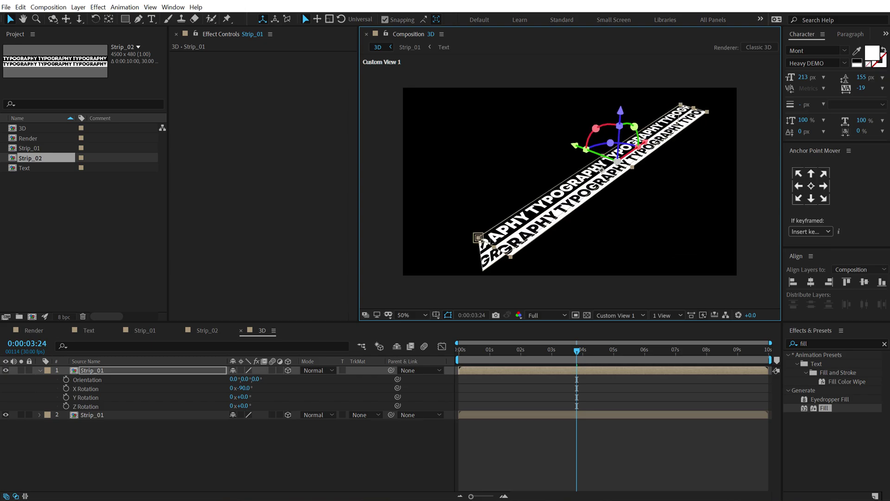
drag(480, 349, 583, 334)
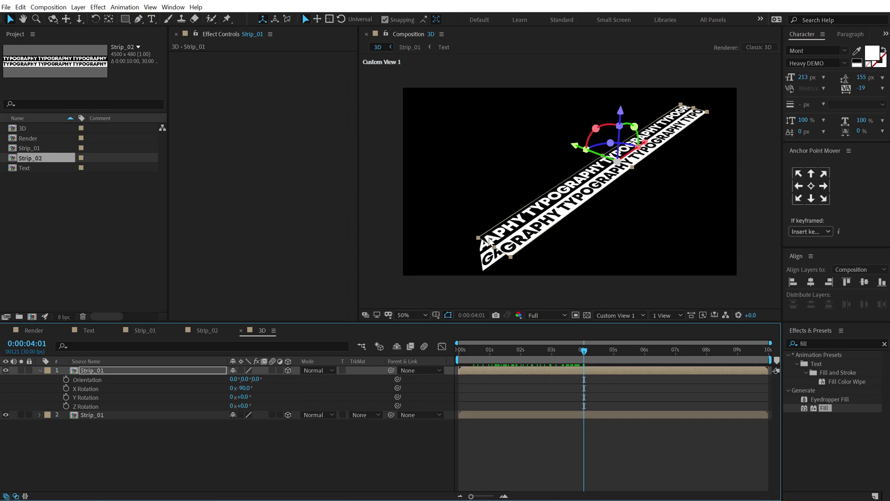
drag(489, 240, 493, 274)
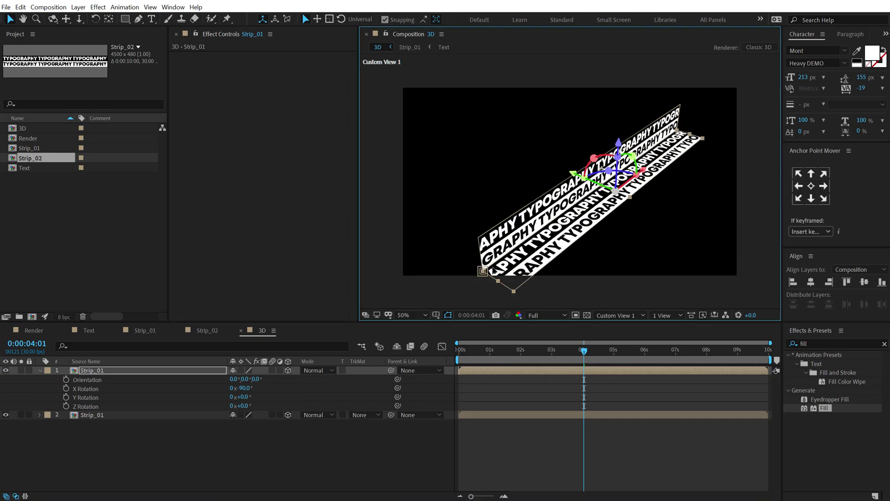
click(498, 379)
drag(465, 354, 578, 352)
click(98, 371)
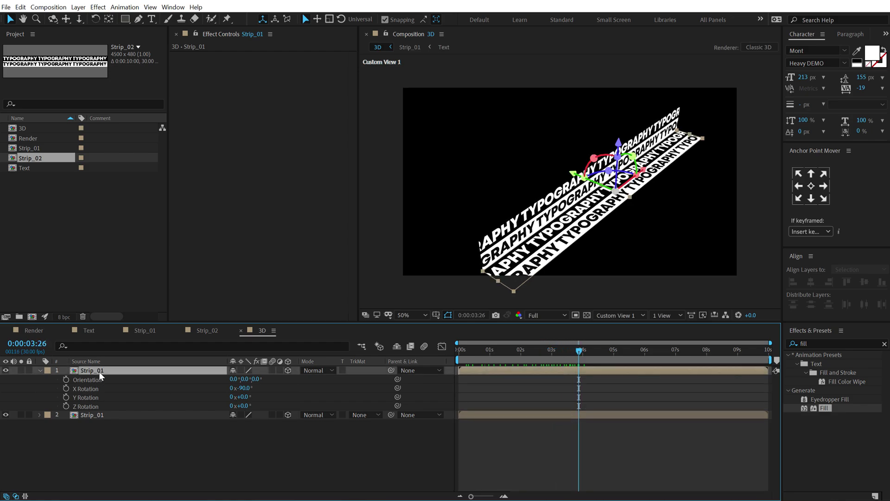
Duplicate the top strip, move the copy up-left, and add Strip_02 to the 3D comp.
key(ctrl+d)
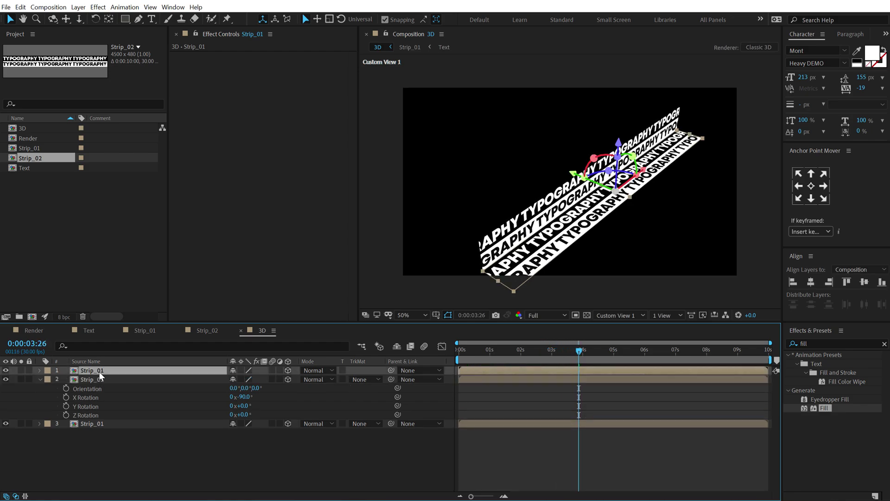
drag(495, 277, 479, 239)
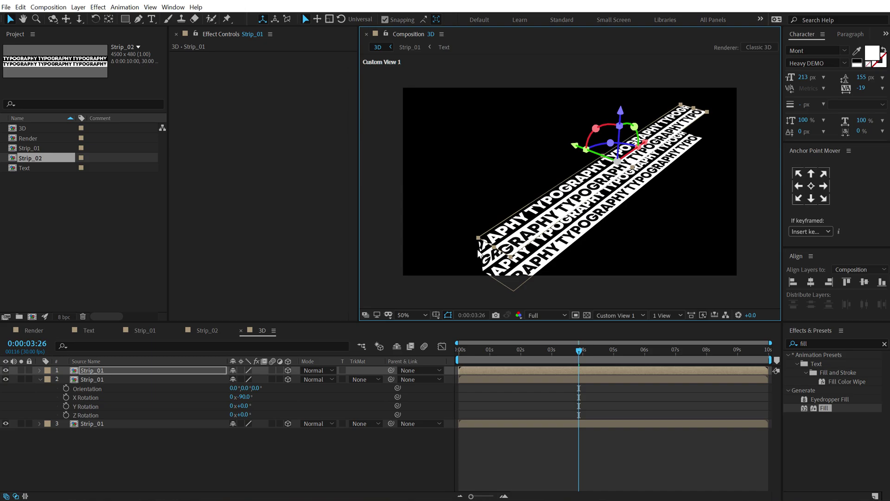
click(35, 157)
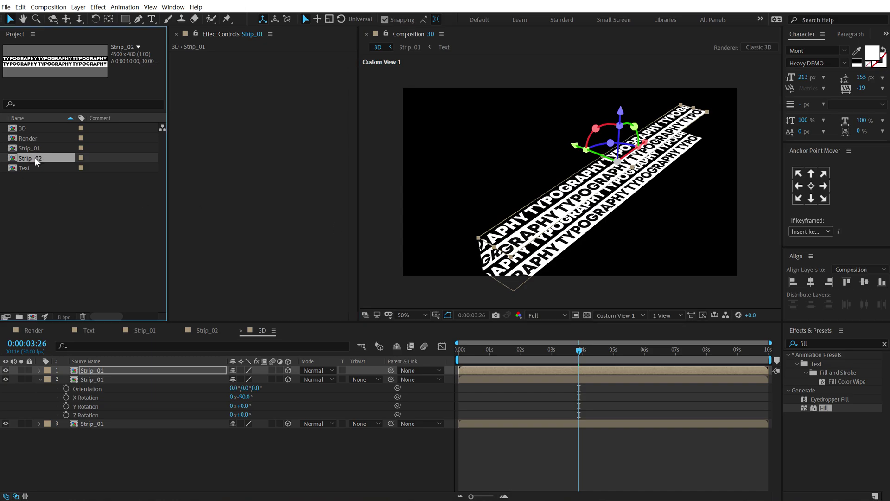
drag(35, 157, 97, 369)
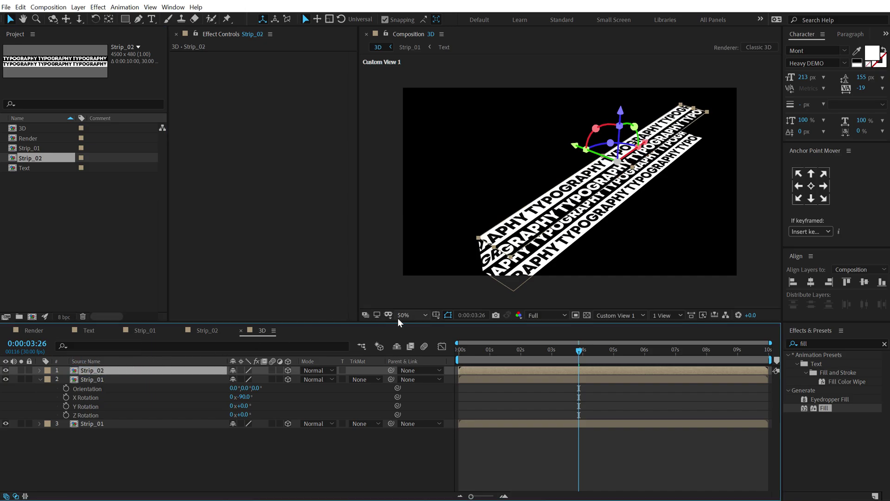
Duplicate the layer 3 Strip_01 strip and move the copy down and right.
key(c)
drag(534, 229, 548, 215)
key(v)
click(504, 222)
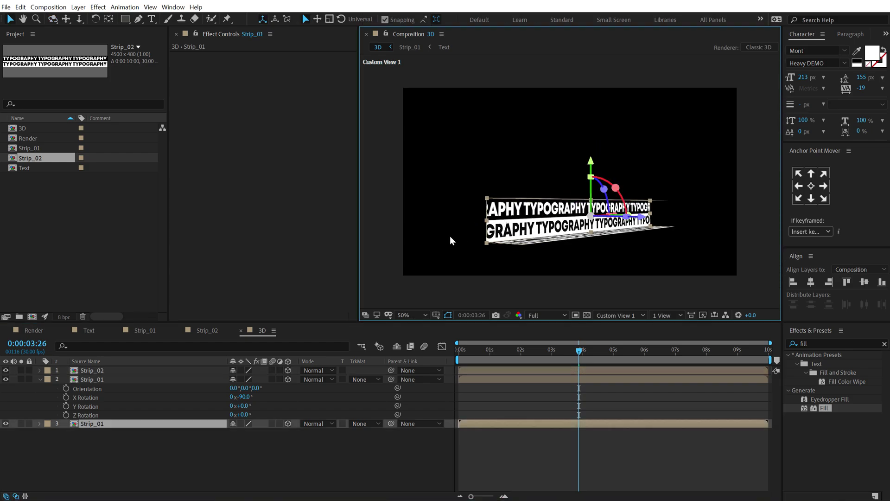
key(ctrl+d)
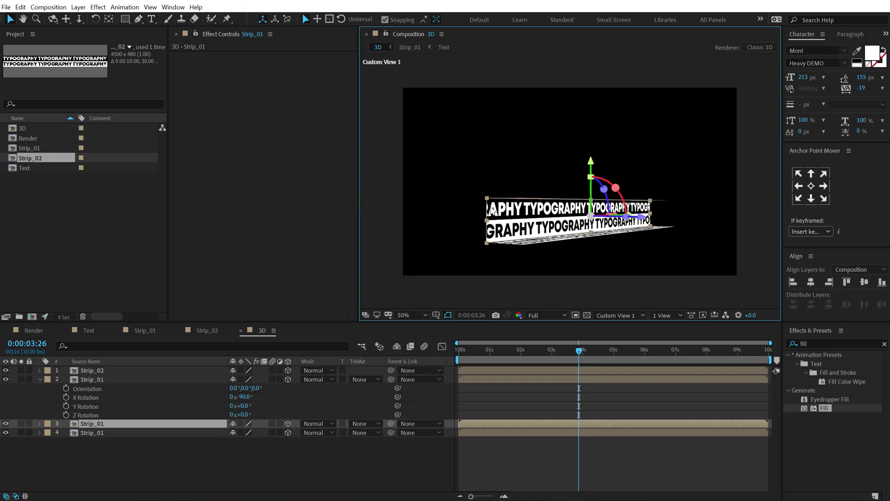
drag(492, 211, 514, 225)
Replace layer 3's source with Strip_02 and check the closed box at an earlier time.
key(c)
key(v)
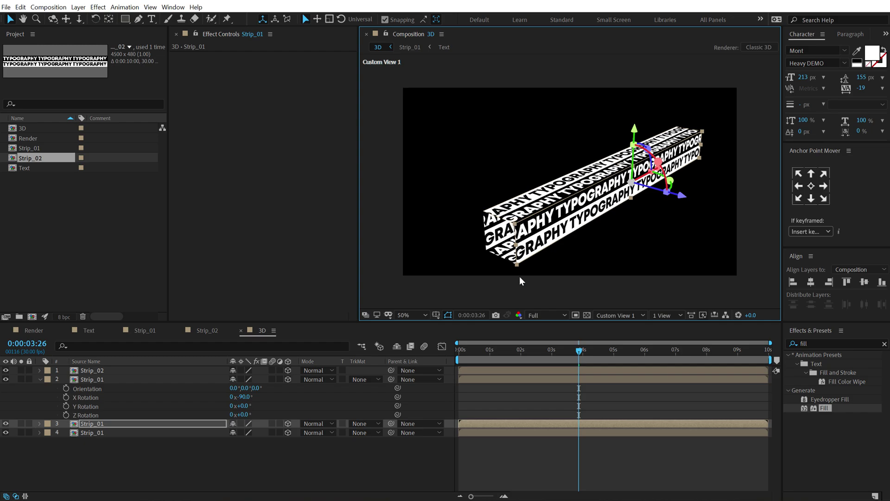
click(107, 421)
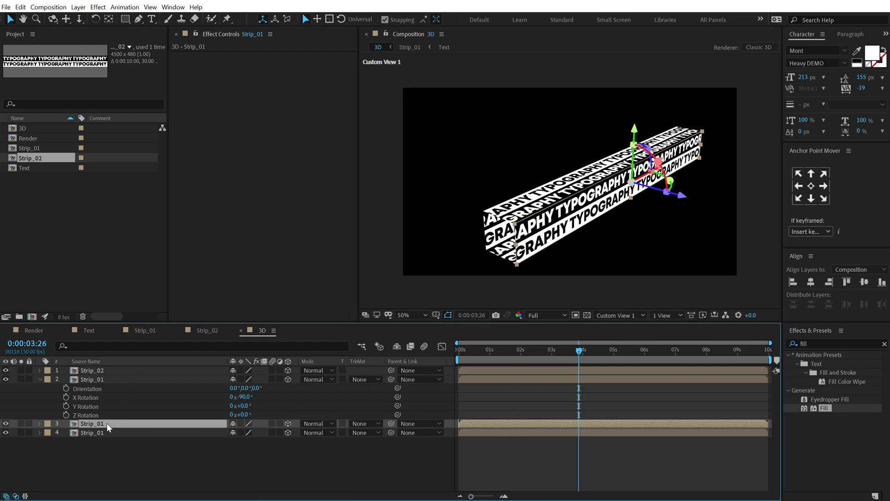
drag(40, 157, 93, 421)
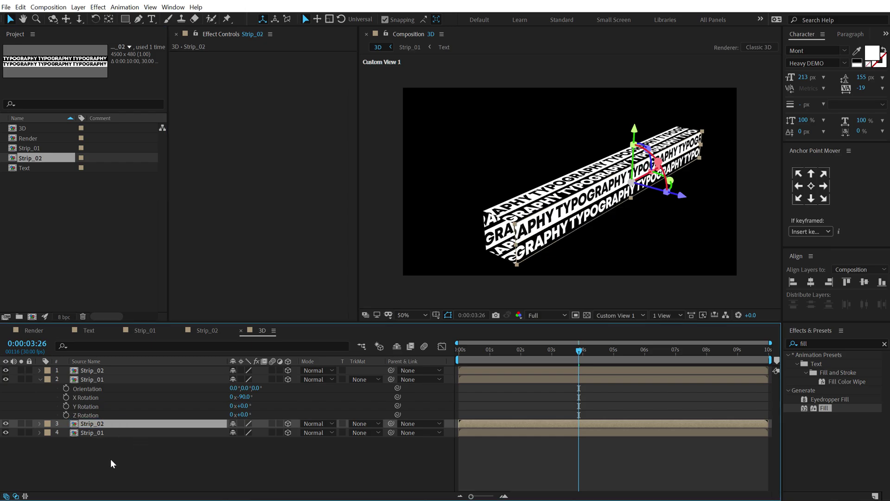
drag(494, 348, 551, 352)
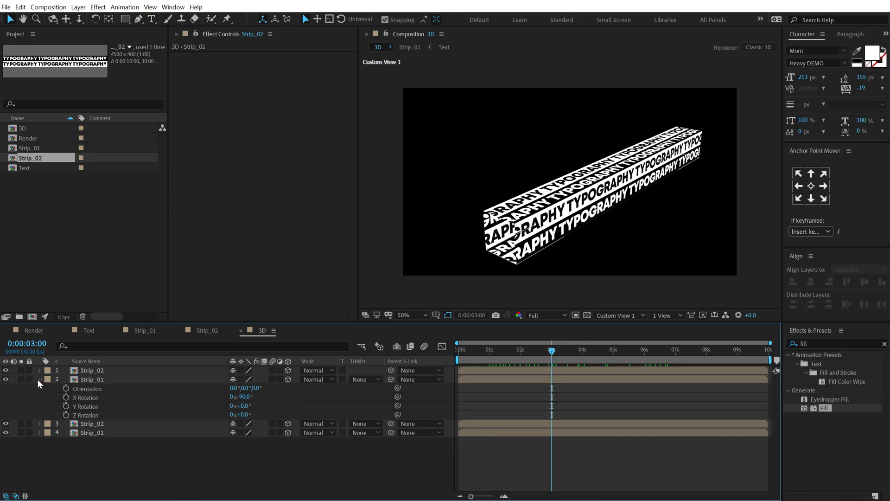
Switch the viewer to Active Camera and add a two-node Camera 1 with the 15mm preset.
click(39, 379)
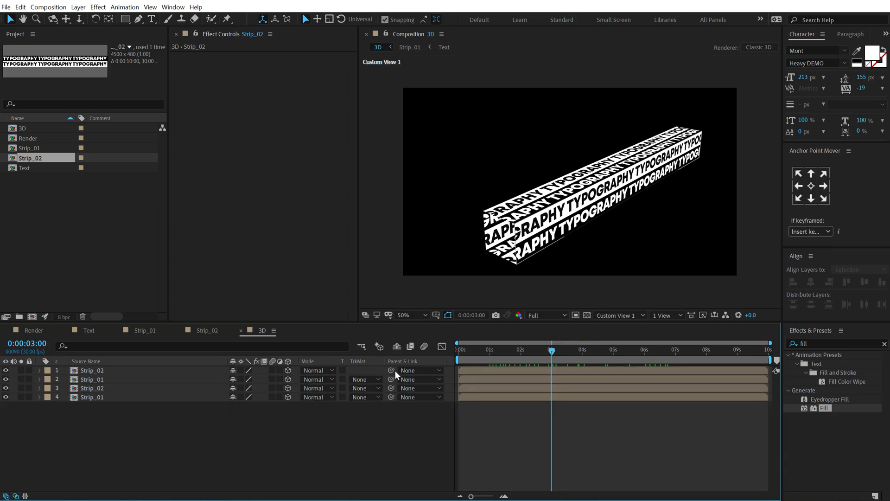
click(639, 316)
click(634, 325)
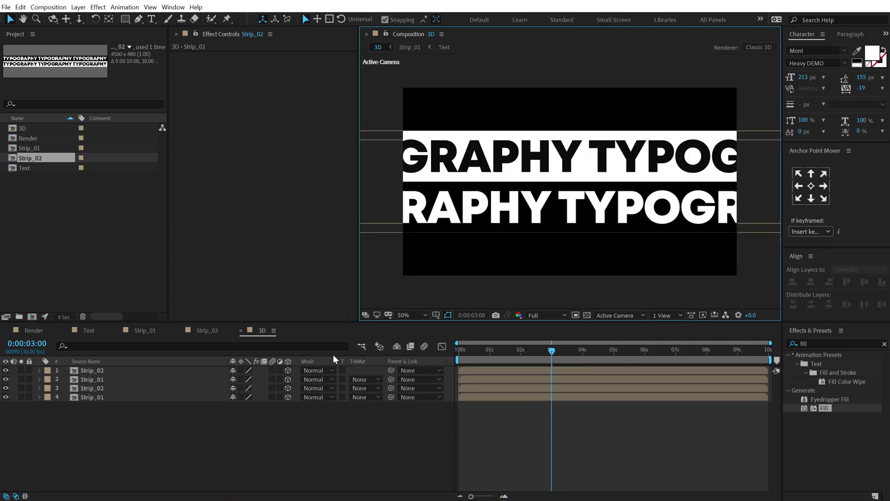
right_click(121, 418)
mouse_move(209, 315)
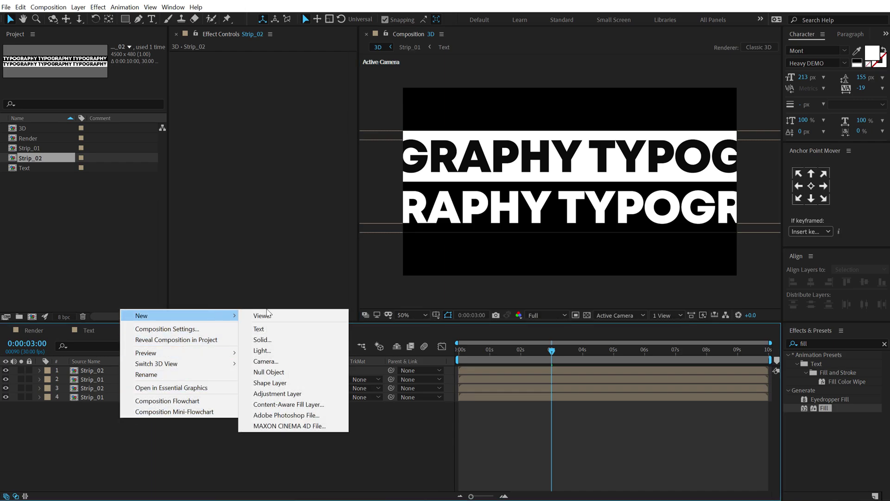
click(277, 363)
drag(473, 10, 492, 49)
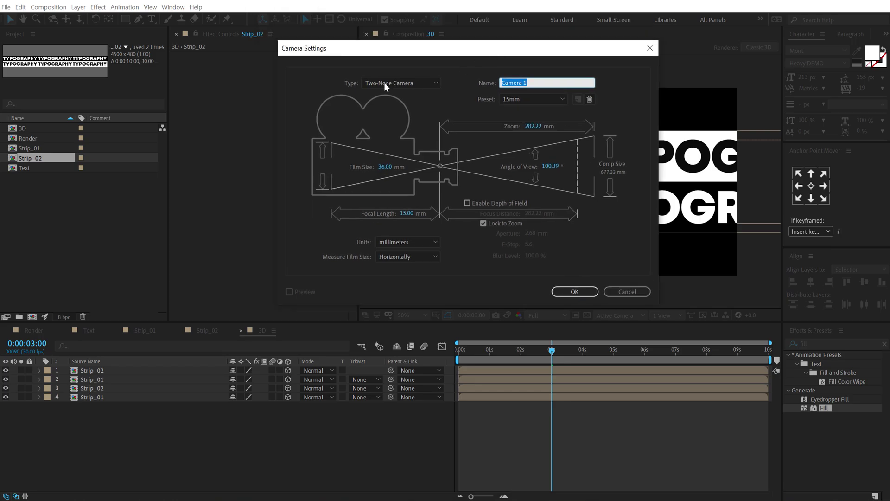
click(545, 98)
click(518, 121)
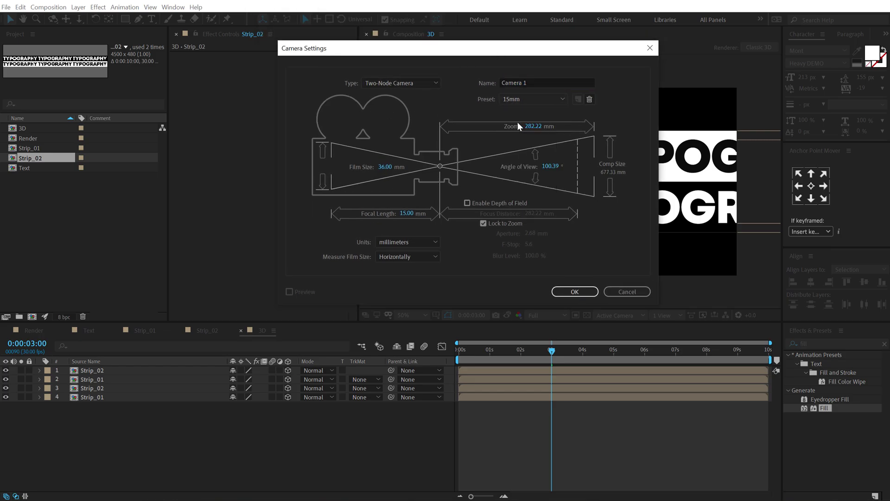
click(575, 291)
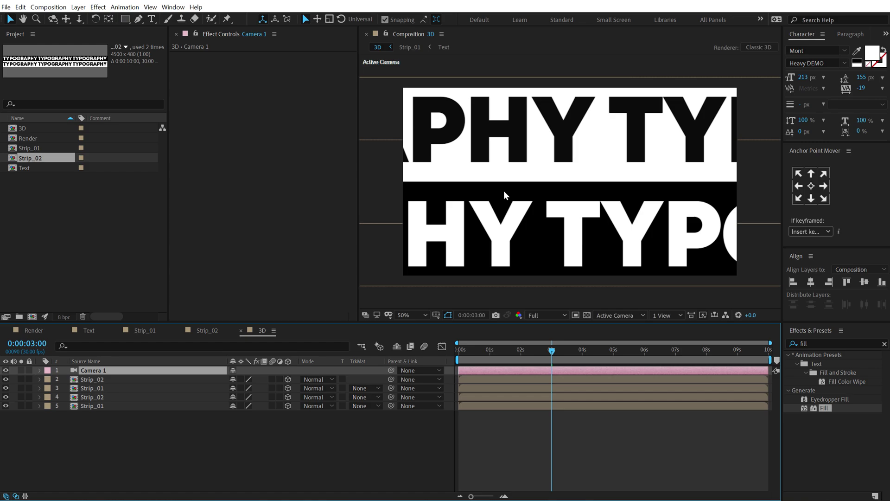
Dolly and orbit Camera 1 into the box so the strips form a tunnel.
key(c)
scroll(531, 186, down, 5)
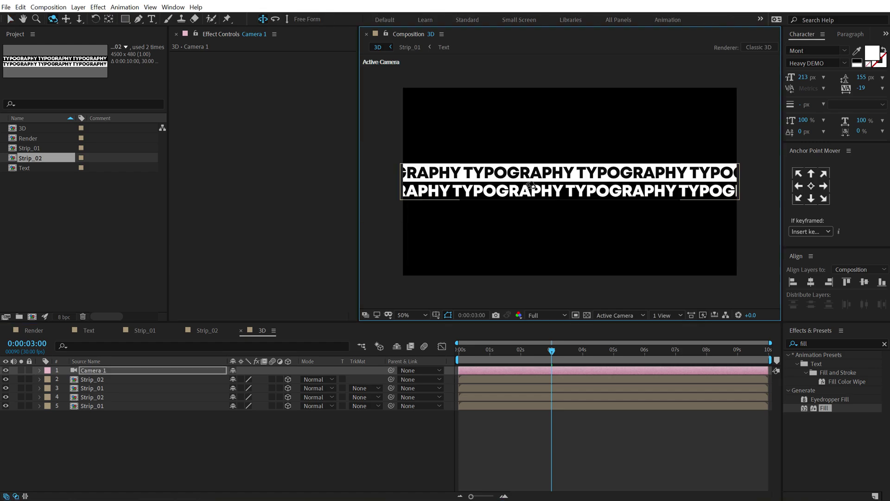
key(c)
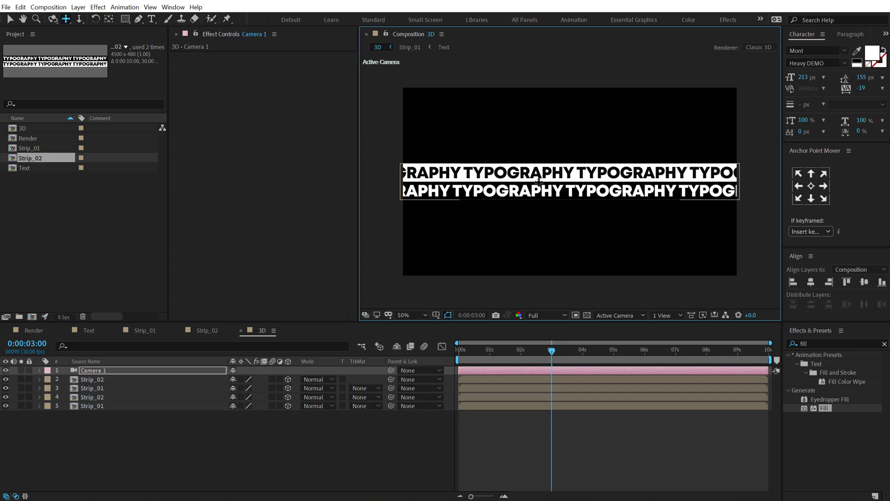
key(c)
drag(538, 180, 605, 181)
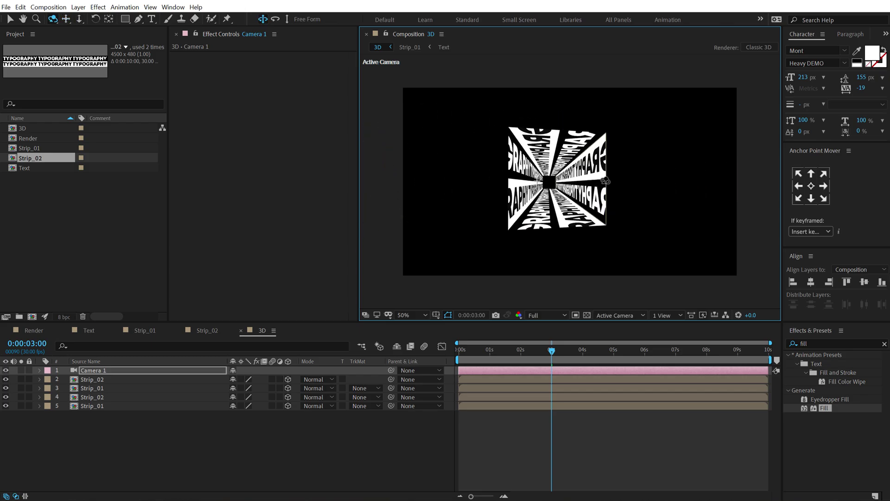
Turn on Title/Action Safe guides, orbit the camera, and preview the tunnel at 1:26.
click(436, 315)
click(452, 322)
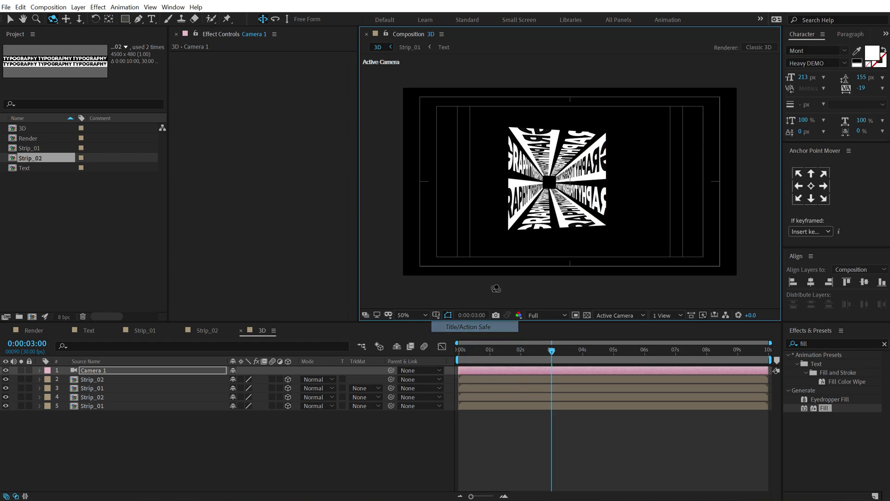
drag(553, 185, 578, 182)
key(c)
key(c)
key(c)
key(c)
key(c)
key(c)
key(c)
key(c)
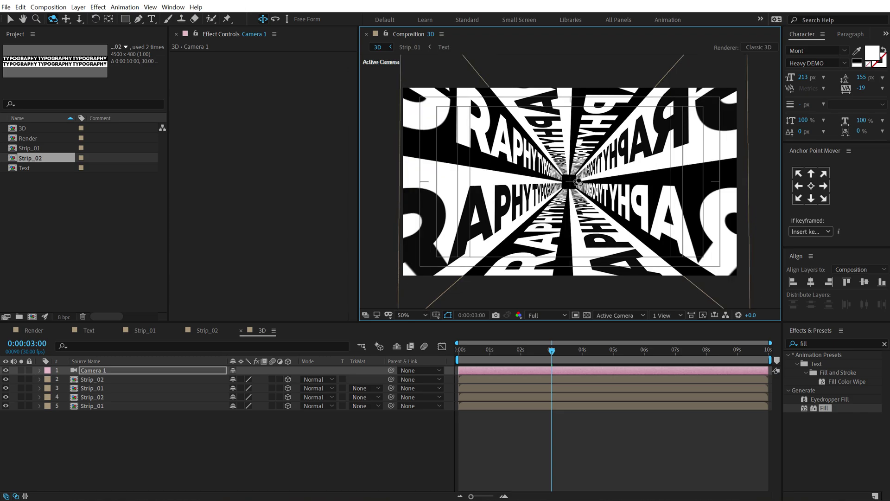
click(499, 453)
drag(461, 352, 587, 361)
Replace layer 2's Strip_02 source with Strip_01.
key(v)
click(507, 132)
click(98, 380)
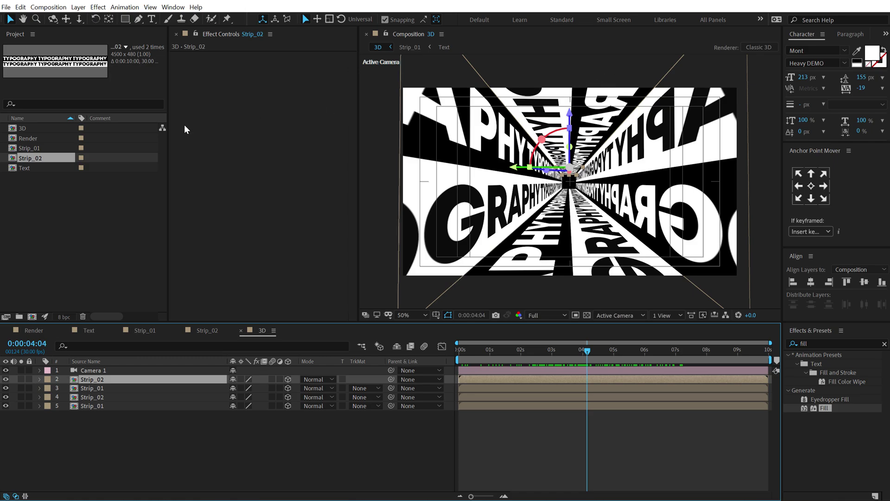
drag(33, 152, 90, 384)
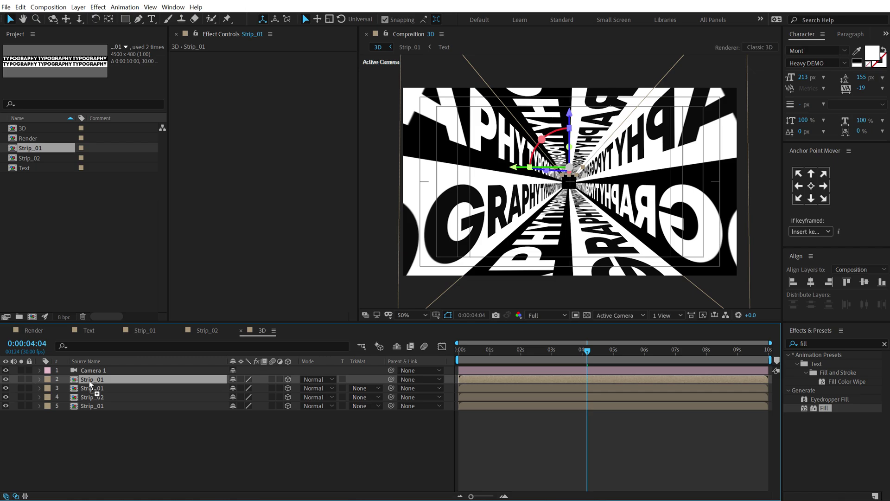
Set the layer's X Rotation to +90° and preview the tunnel around 2:11.
key(r)
drag(245, 397, 307, 400)
click(245, 396)
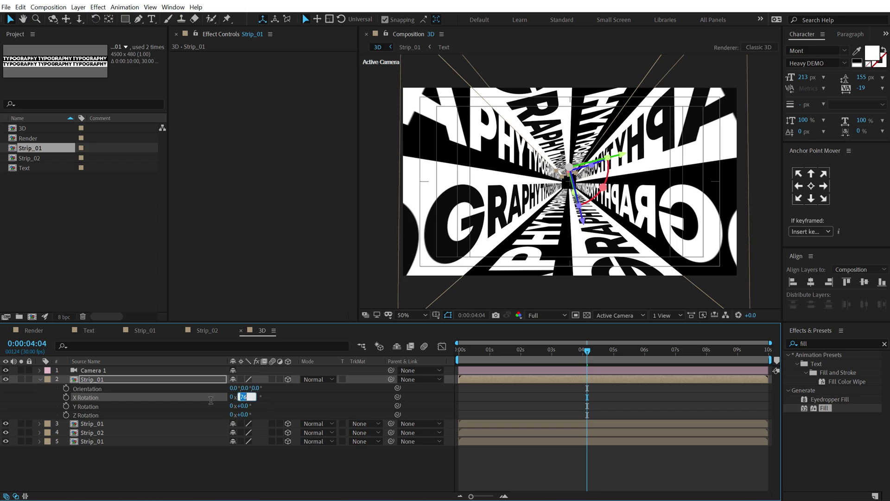
key(Return)
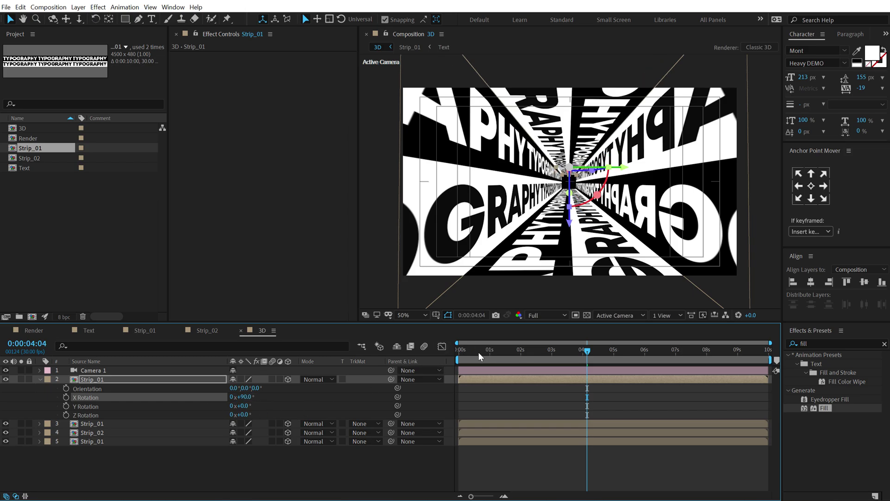
drag(479, 352, 520, 359)
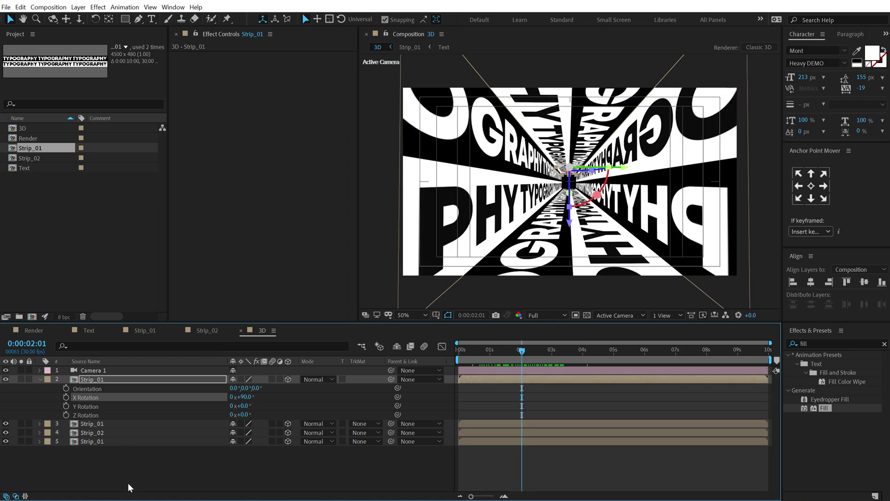
click(128, 487)
click(39, 379)
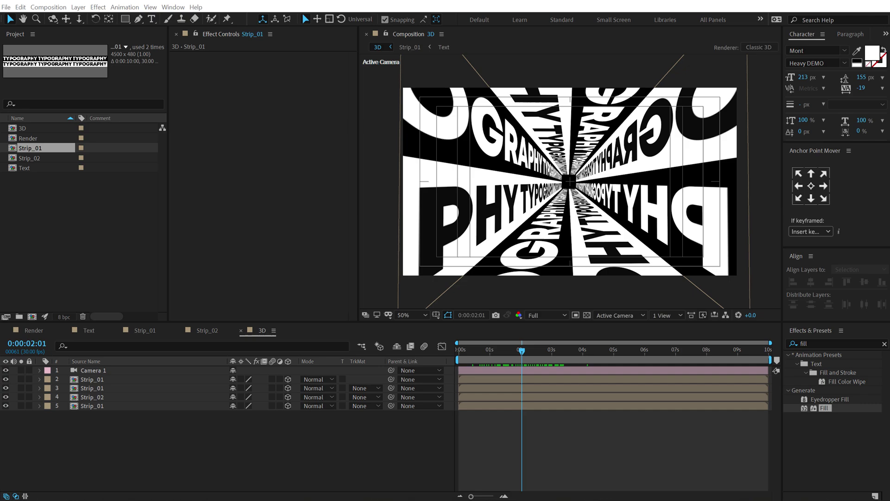
click(286, 442)
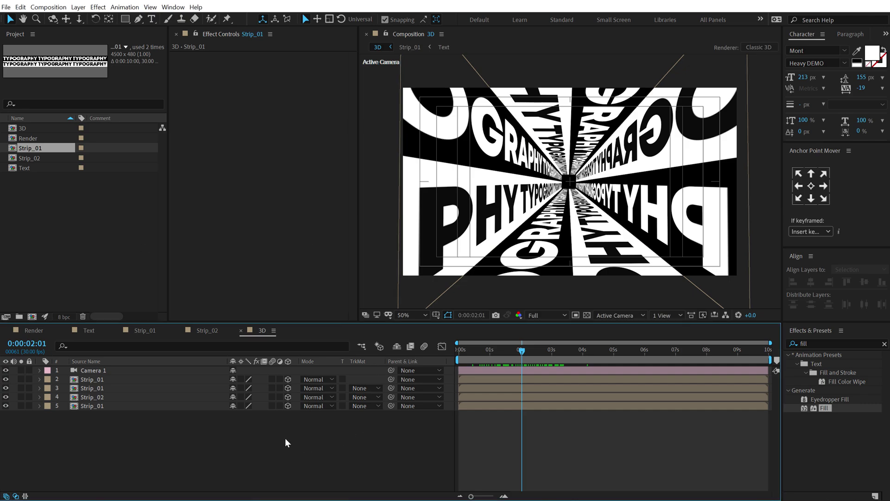
Give Camera 1's Position a wiggle(1,70) expression and play through the drifting motion.
click(101, 370)
key(p)
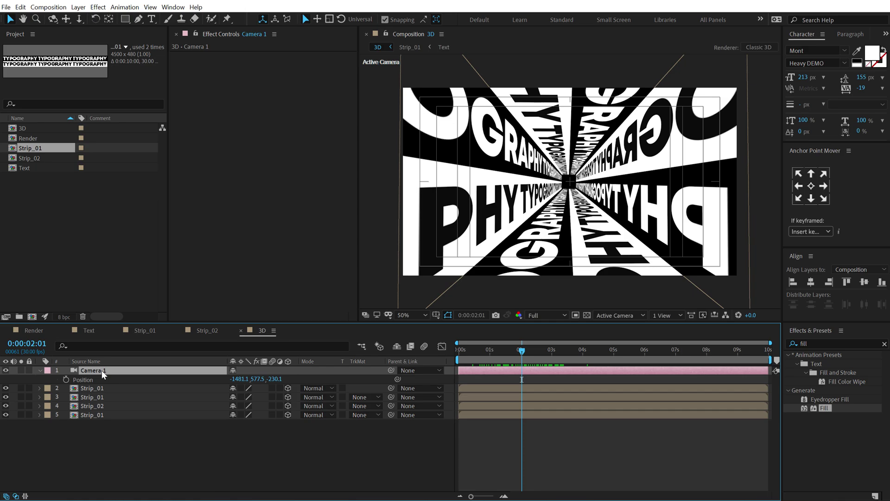
alt+click(67, 382)
text(wi)
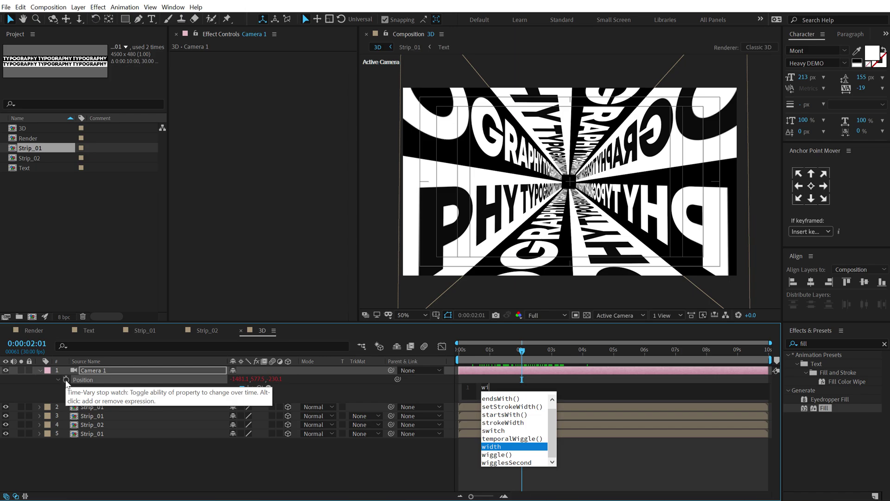
text(gg)
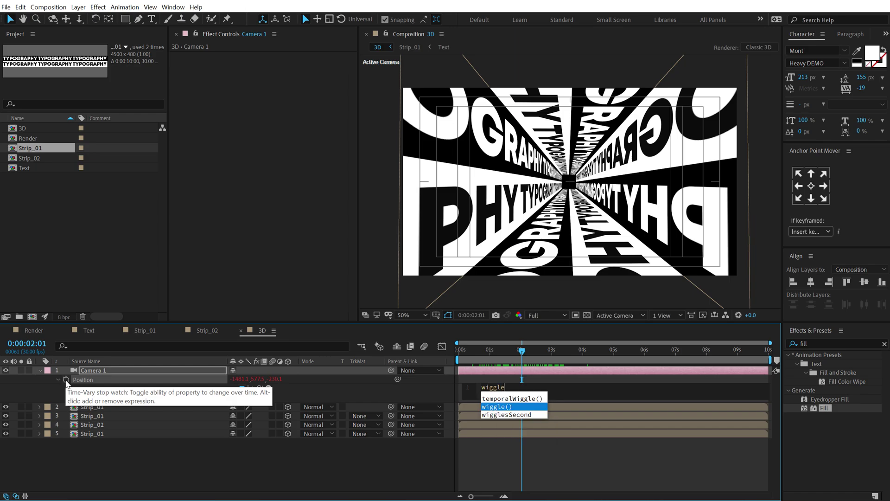
text(le)
key(Return)
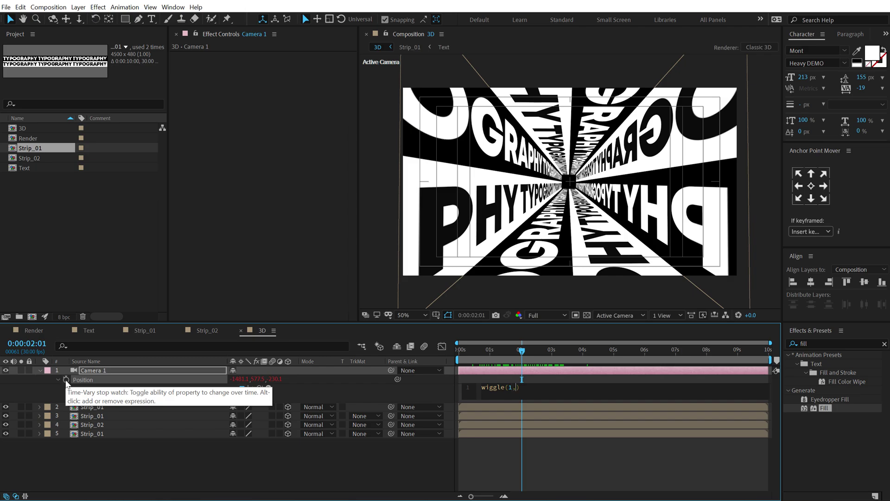
click(368, 463)
click(473, 352)
drag(475, 352, 577, 358)
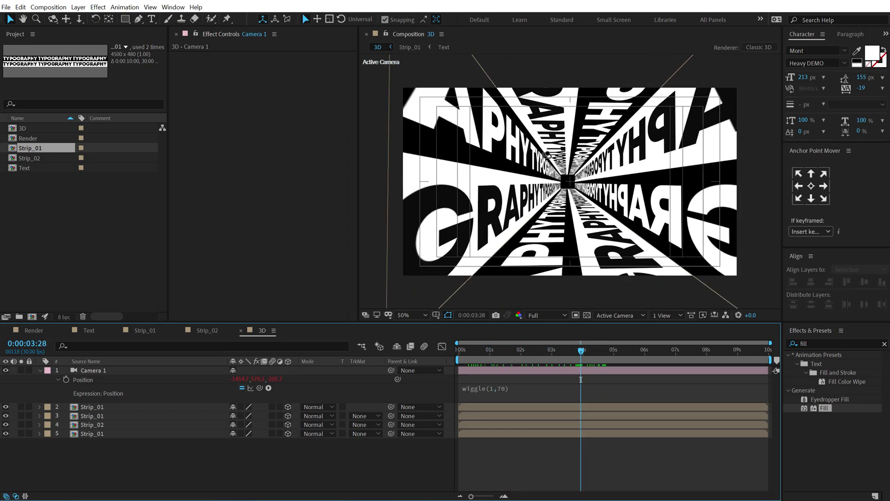
Dolly the camera deeper into the tunnel and preview the wiggle around 4:14.
key(c)
key(c)
drag(569, 186, 567, 199)
key(v)
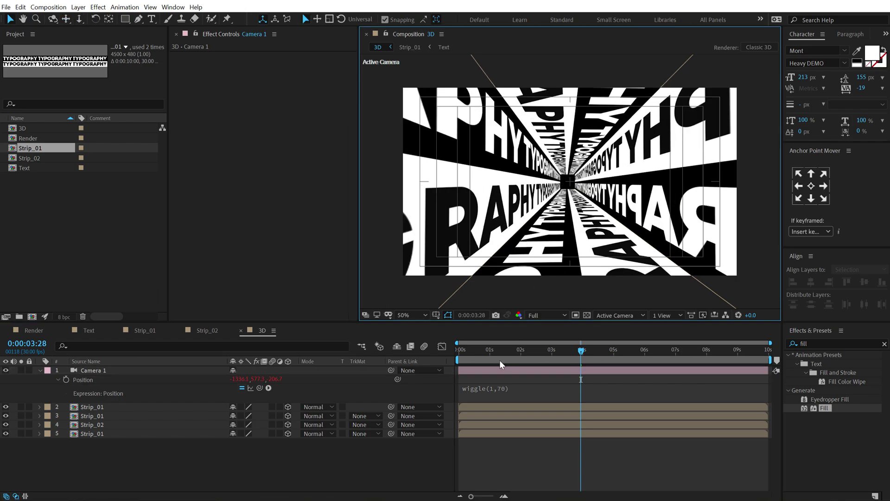
drag(472, 347, 554, 348)
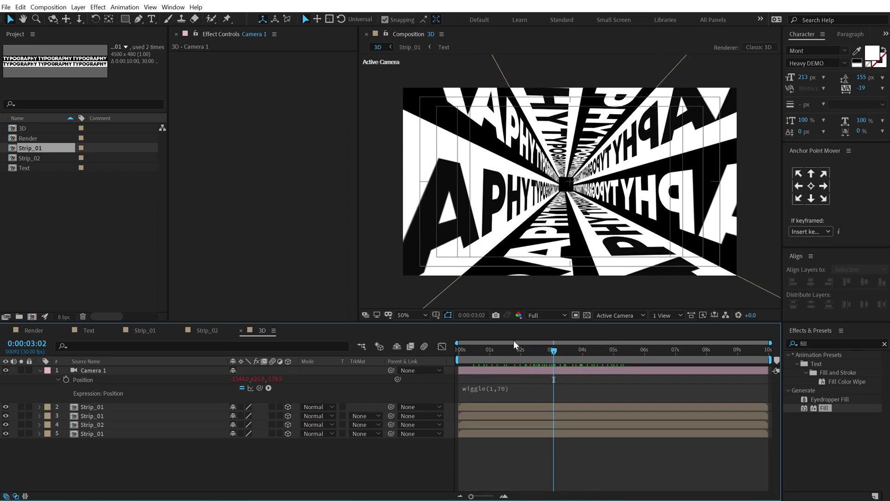
Add a wiggle expression to Camera 1's Z Rotation and scrub to check the roll.
click(98, 370)
click(513, 390)
key(ctrl+c)
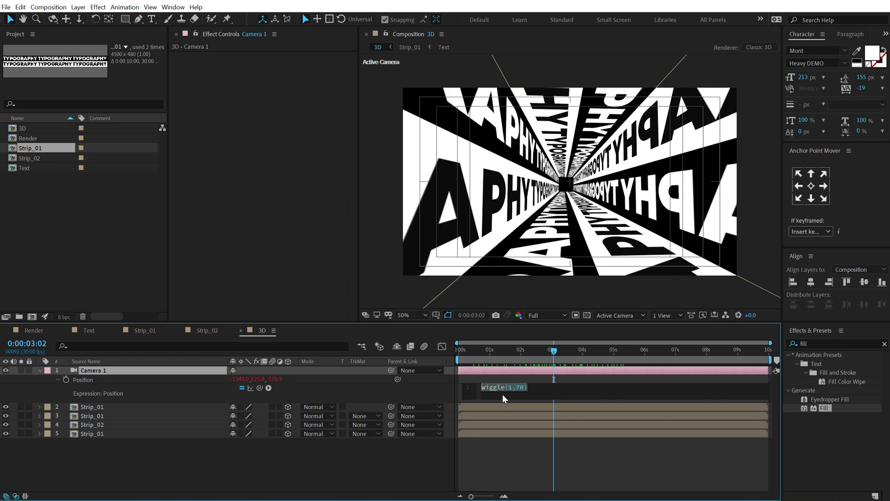
click(93, 369)
key(r)
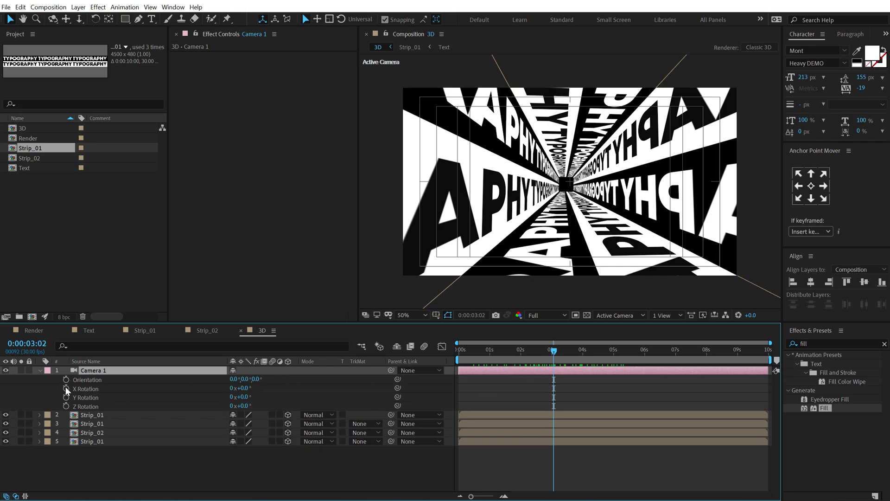
alt+click(67, 406)
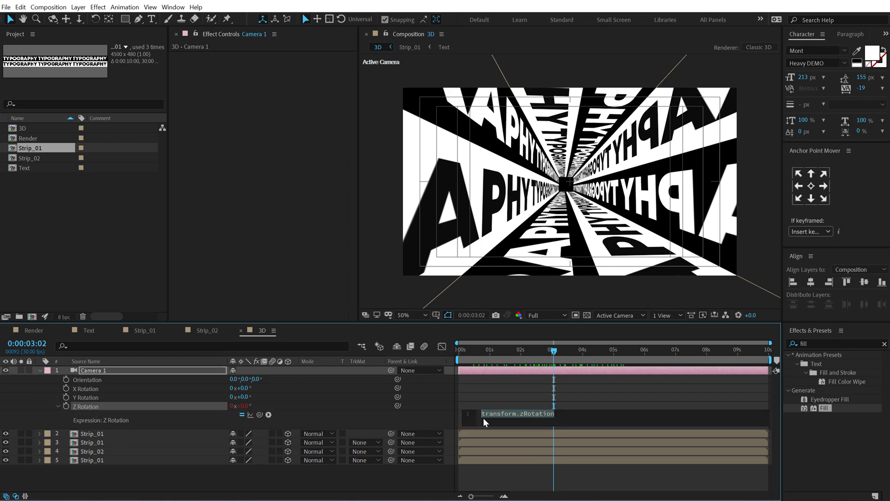
text(wiggle(1,70))
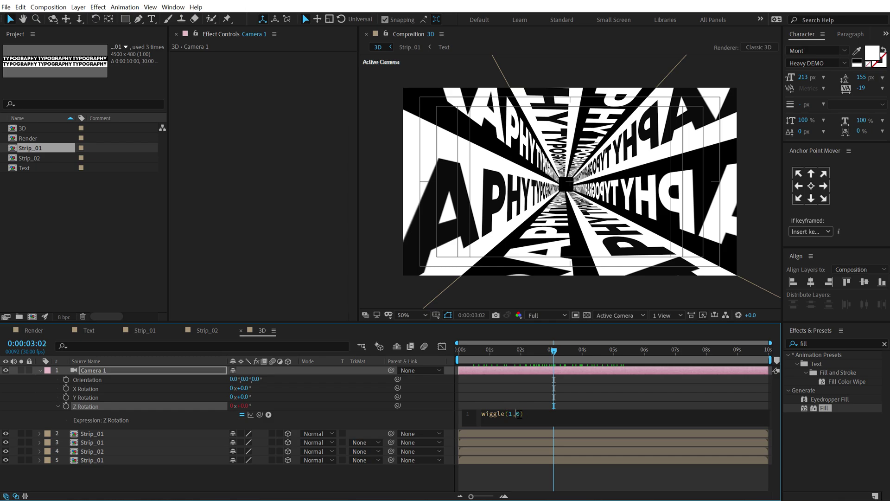
click(502, 435)
drag(469, 351, 565, 358)
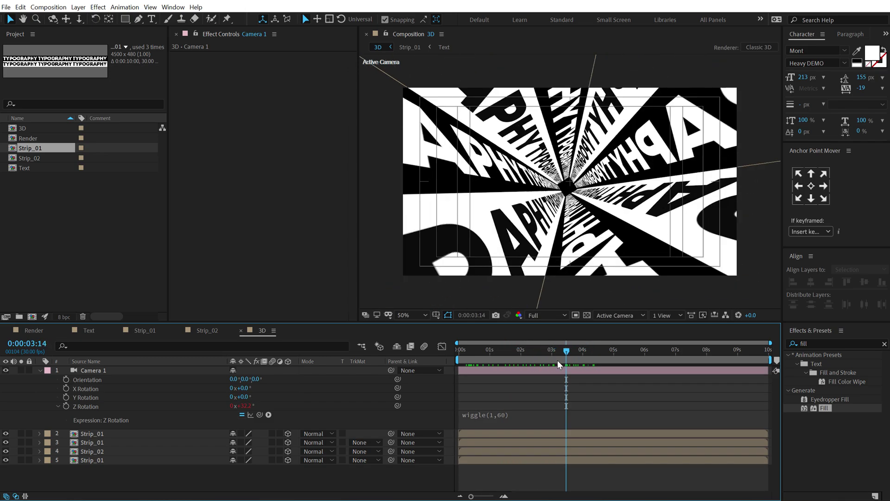
Lower Camera 1's Zoom to 350 and give it a wiggle(1,100) expression.
click(49, 388)
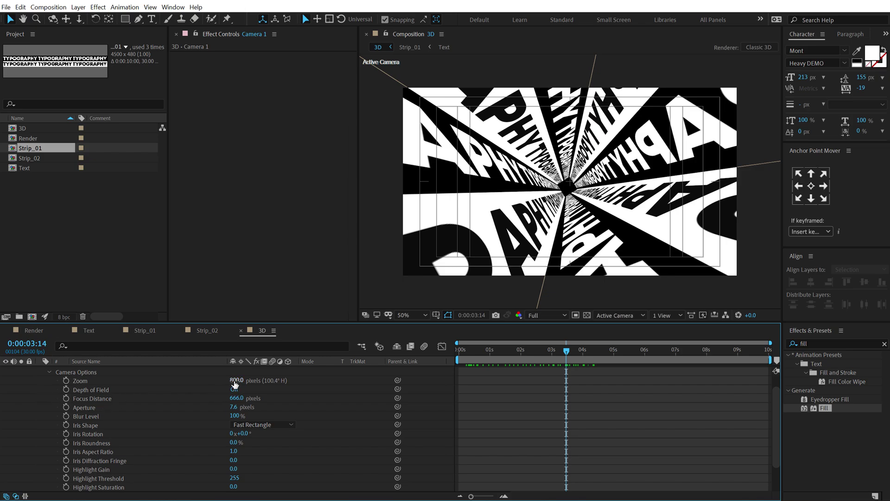
drag(235, 384, 161, 384)
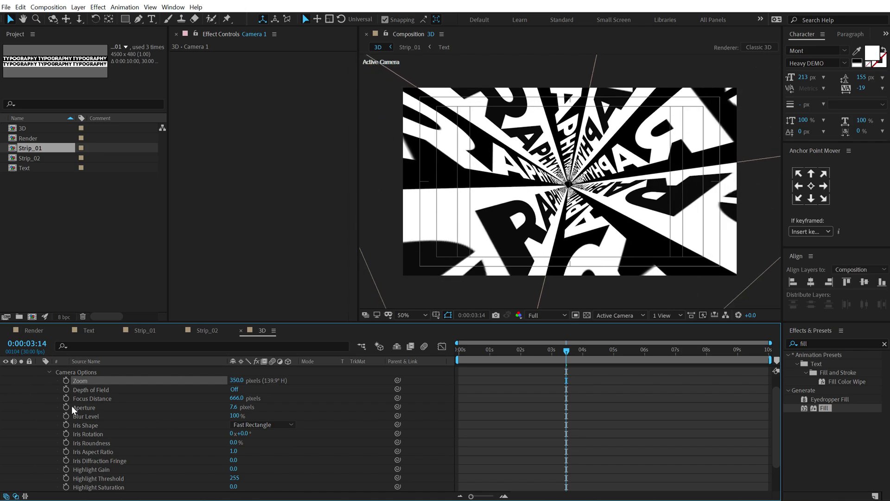
alt+click(66, 381)
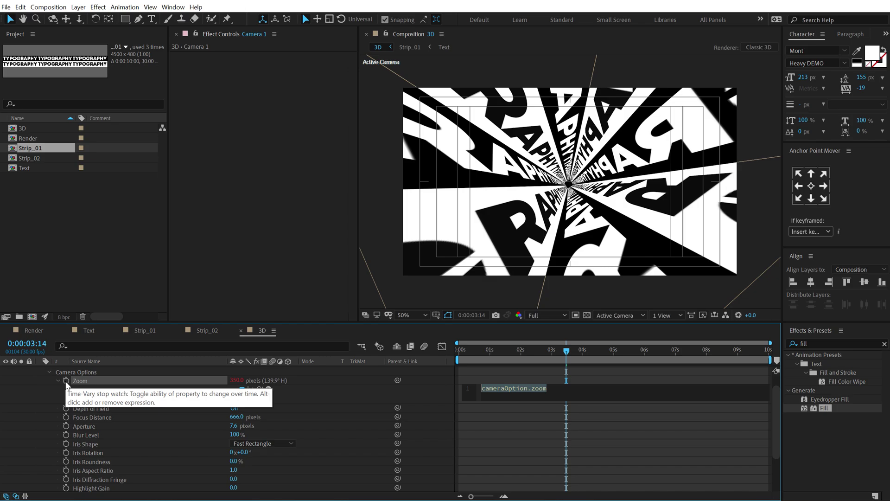
key(ctrl+v)
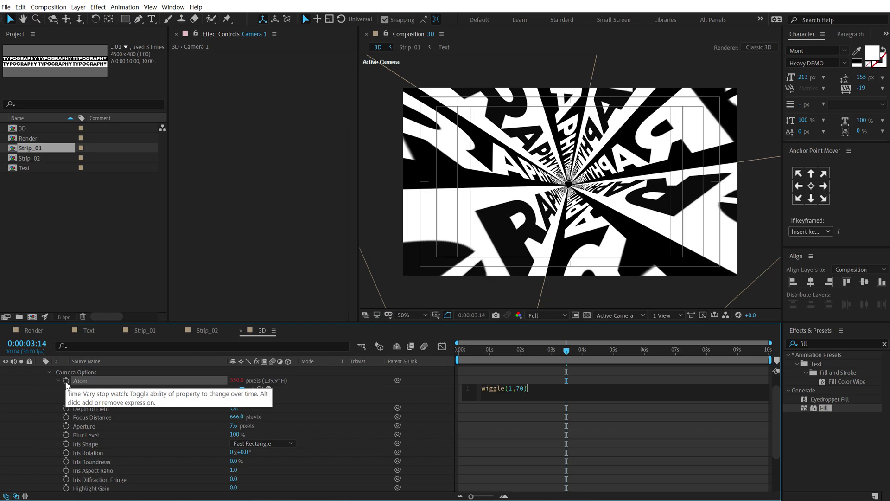
key(Left)
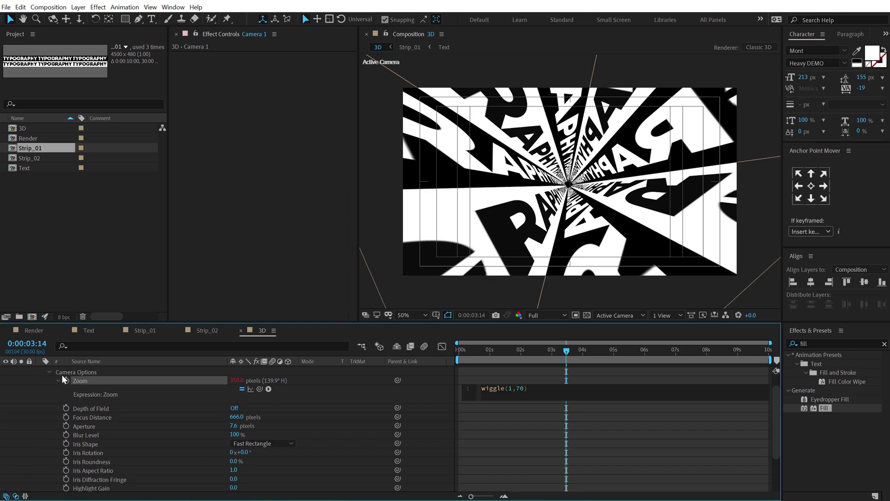
click(483, 430)
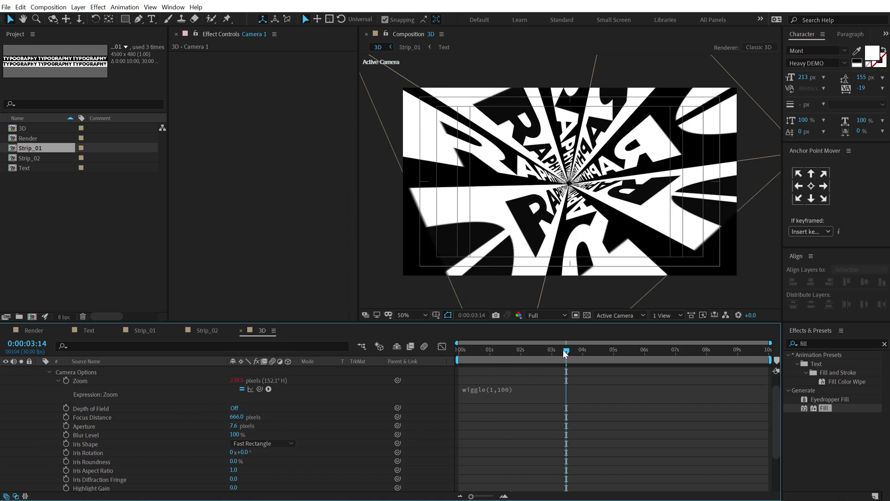
Preview the pulsing tunnel near 3 seconds and dolly the view deeper into it.
key(space)
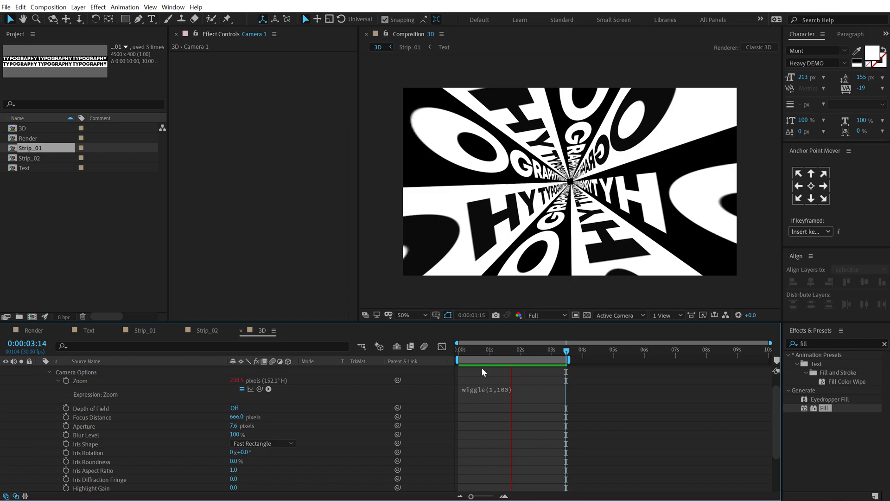
drag(522, 349, 559, 353)
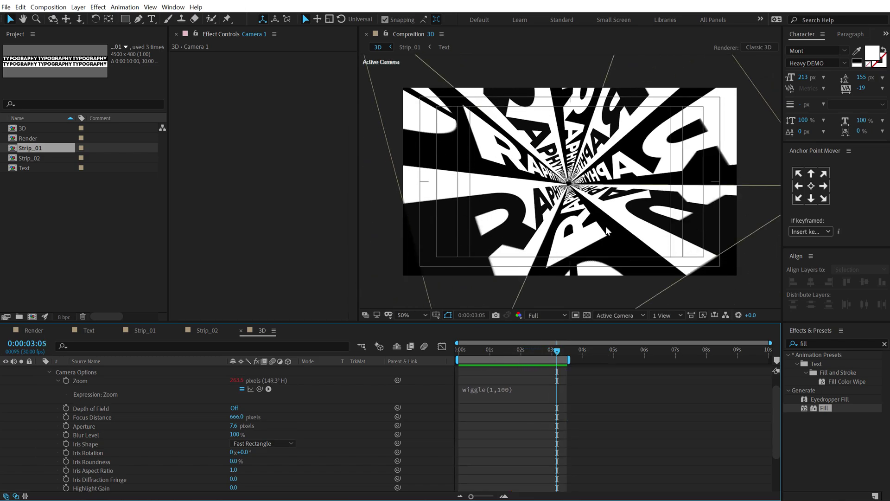
key(c)
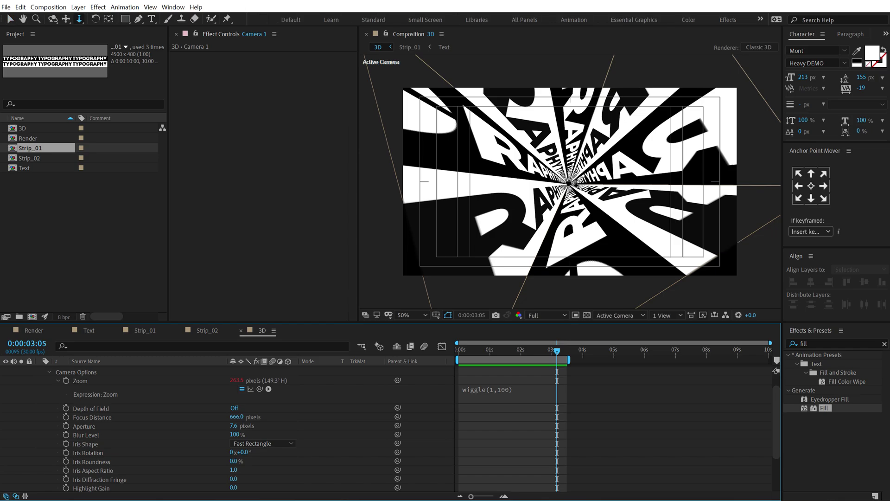
click(571, 185)
drag(571, 185, 571, 227)
click(549, 402)
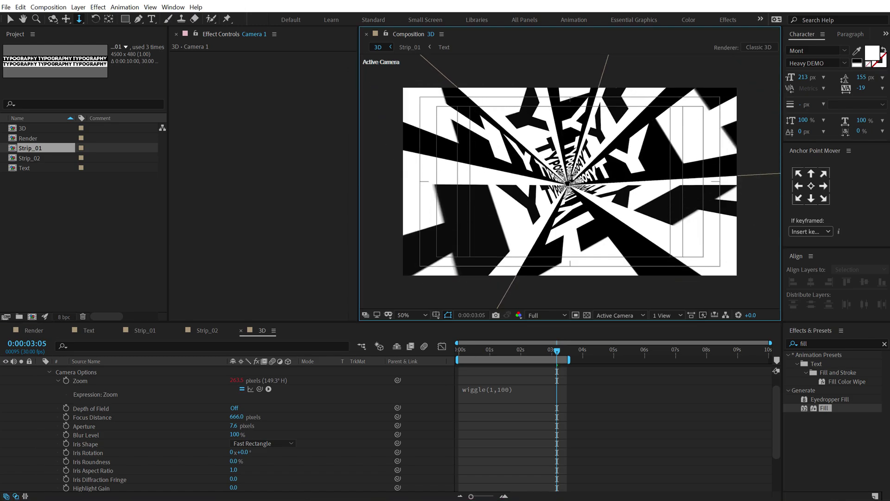
click(560, 427)
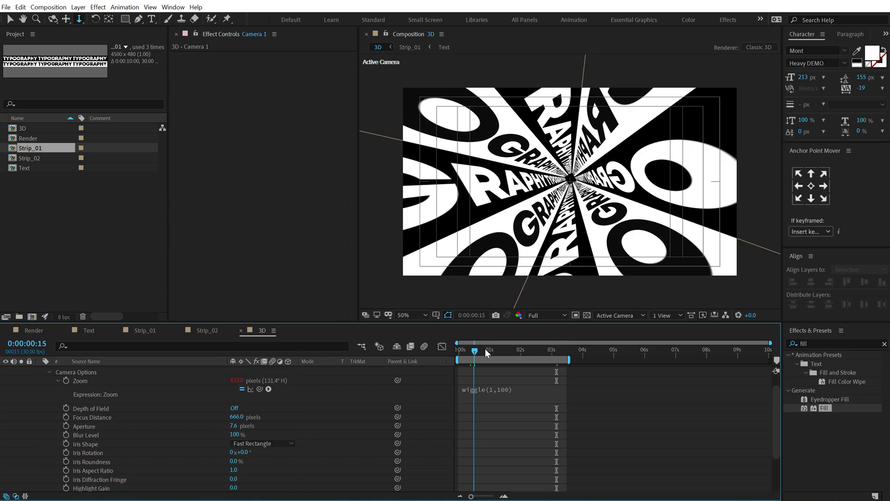
drag(485, 349, 542, 350)
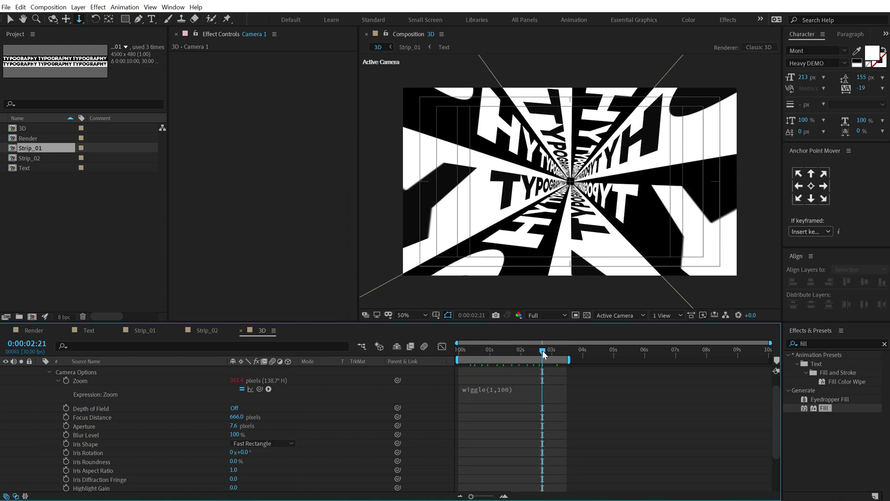
key(Home)
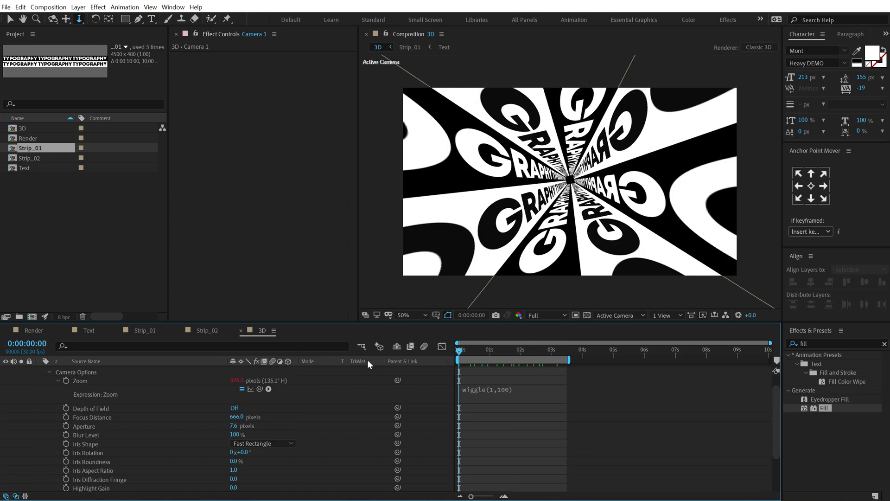
key(space)
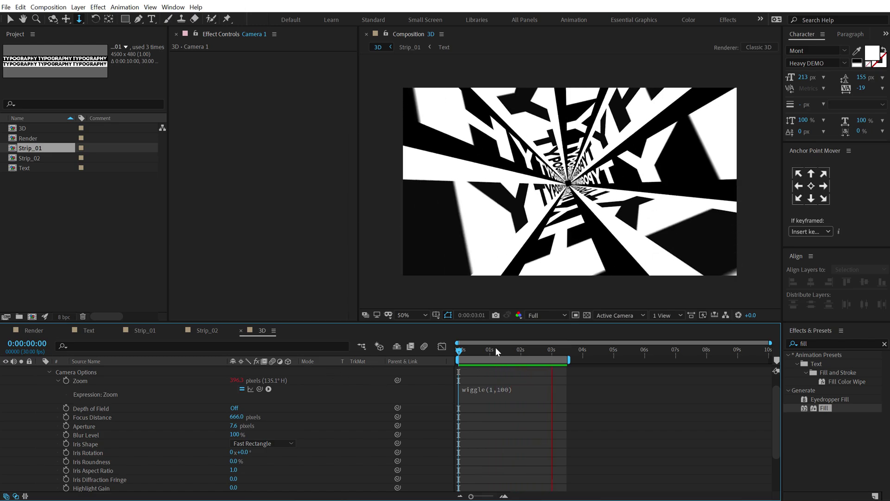
Stop the preview, collapse Camera 1, and add a new adjustment layer named Warp.
click(502, 349)
click(40, 370)
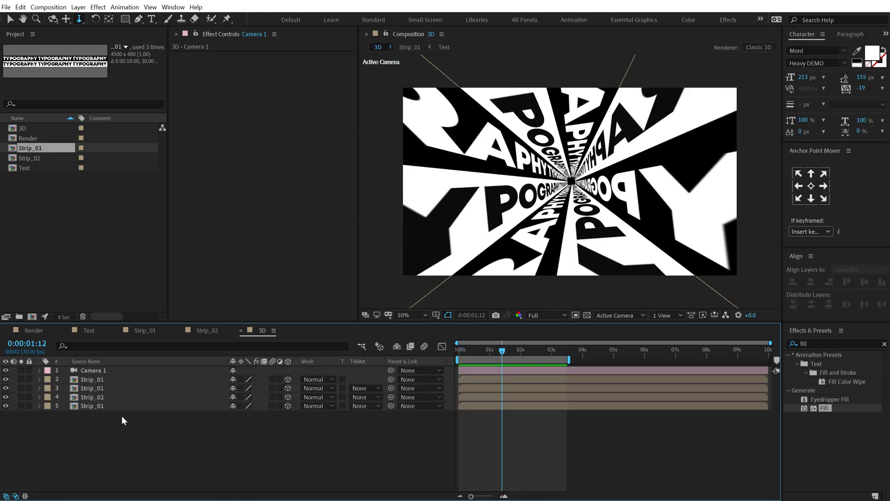
right_click(117, 431)
mouse_move(159, 329)
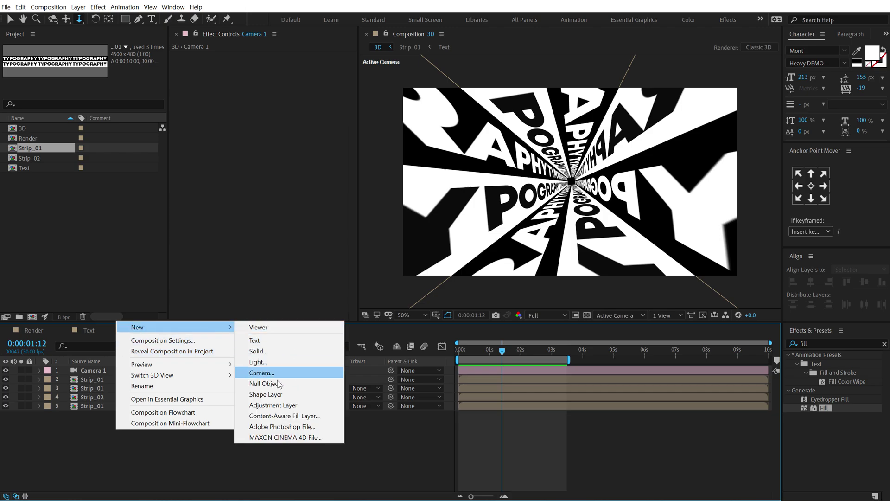
click(271, 406)
key(Return)
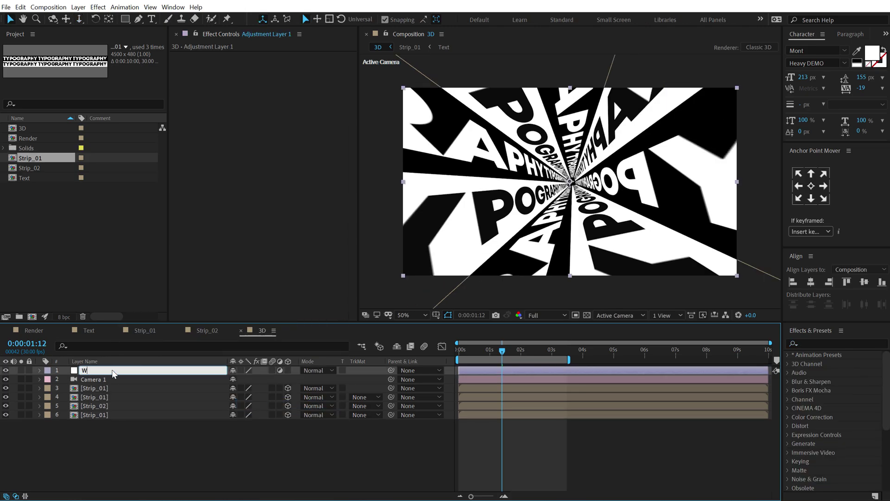
text(Warp)
key(Return)
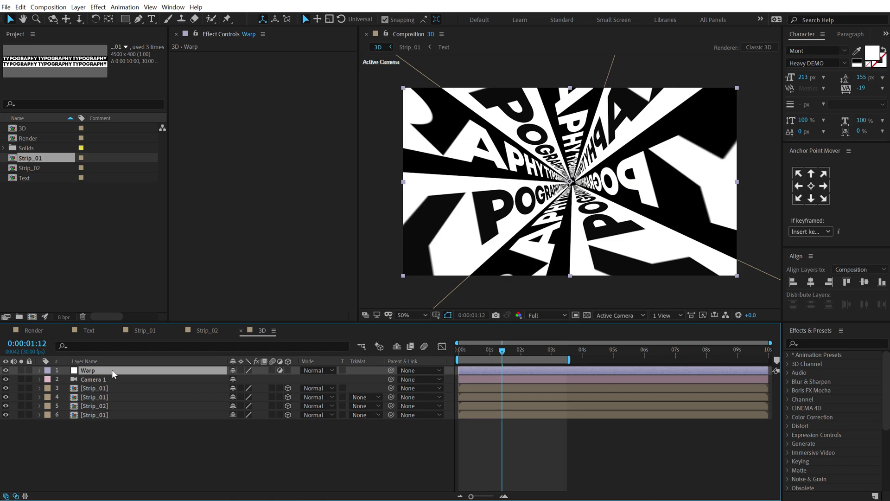
Apply the Warp effect to the Warp layer and set its Warp Style to Twist.
click(814, 343)
text(warp)
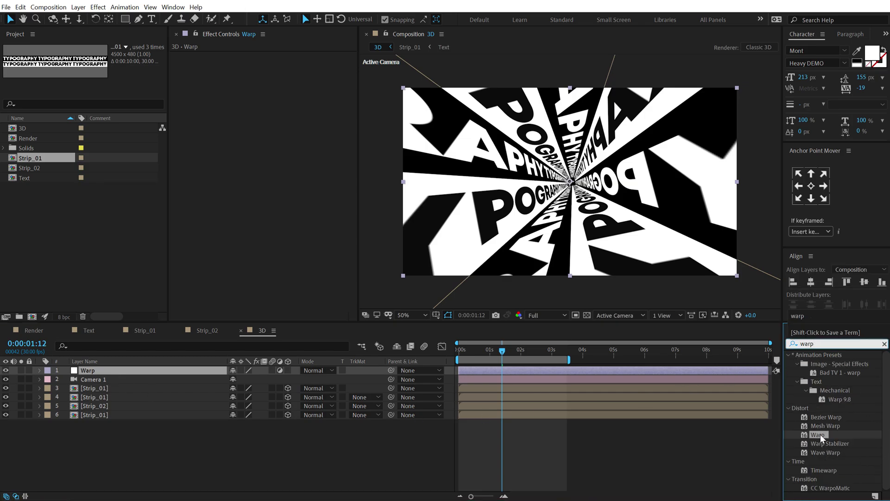
drag(818, 435, 217, 29)
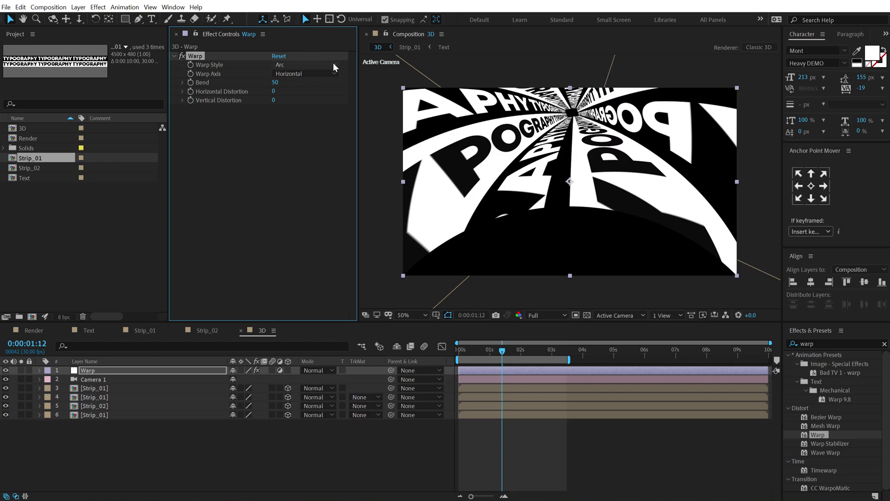
click(333, 64)
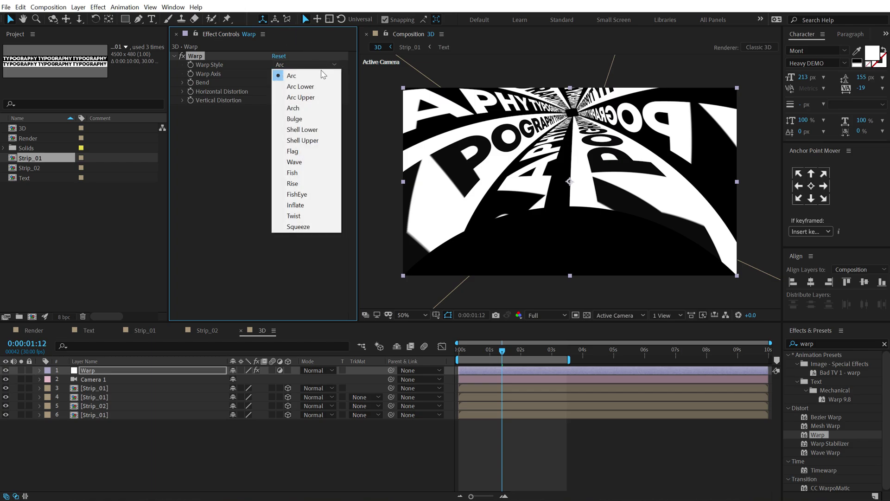
click(295, 214)
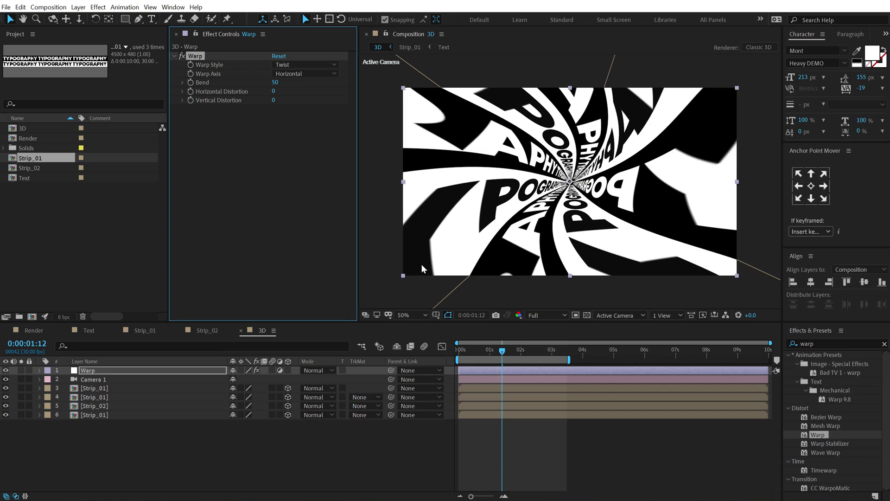
Keep Bend at 50, set preview resolution to Auto, and return to the composition start.
drag(275, 82, 275, 82)
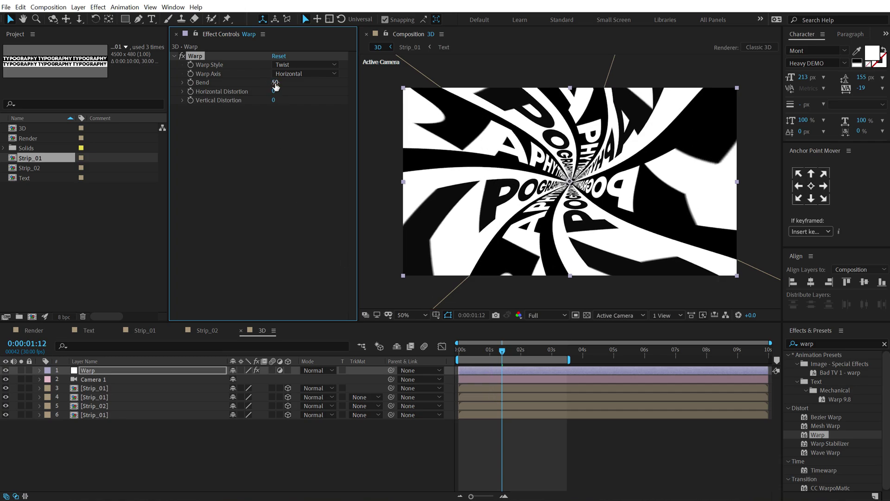
click(564, 483)
click(485, 349)
click(547, 315)
click(540, 390)
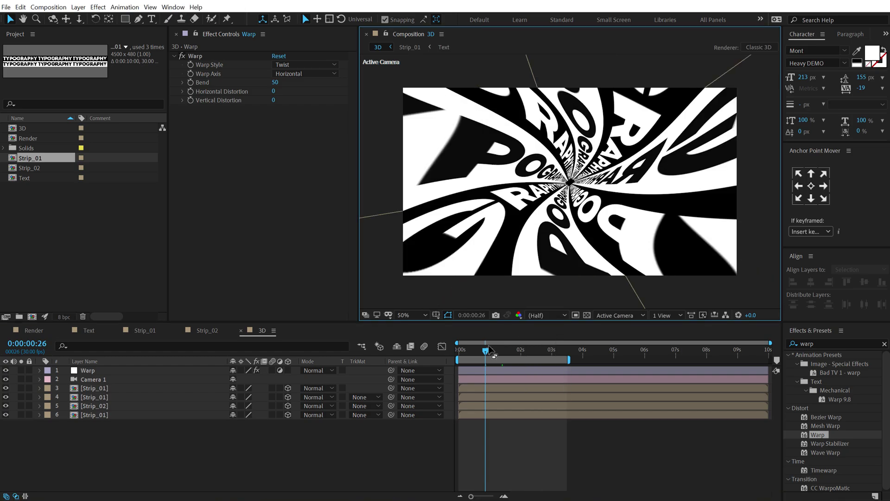
click(463, 349)
Preview the twisted tunnel, then enter 30 as the Warp effect's Bend value.
key(space)
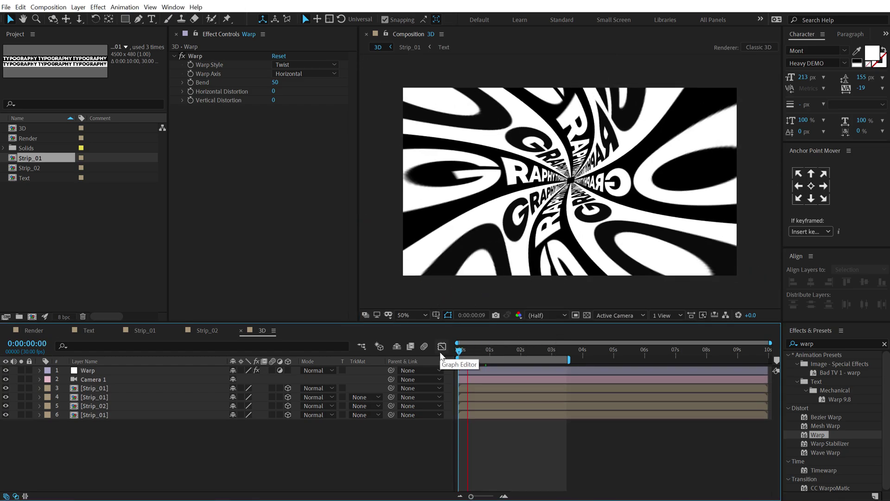
click(275, 82)
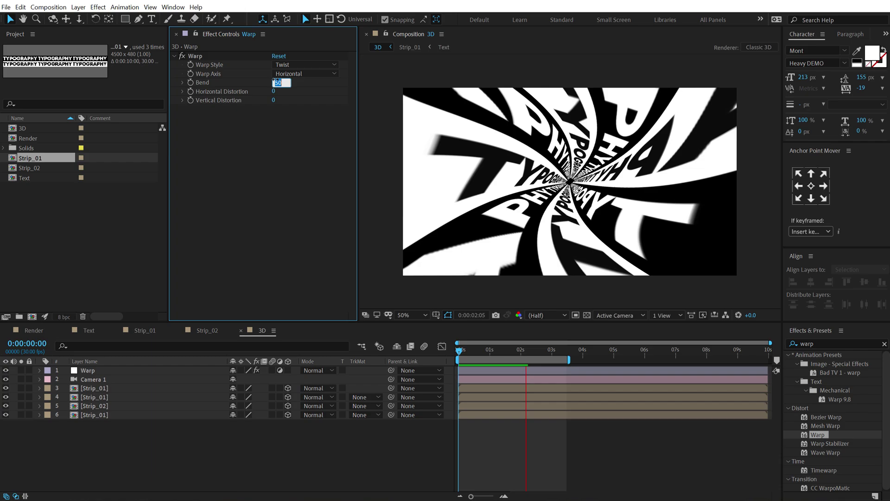
text(30)
key(Return)
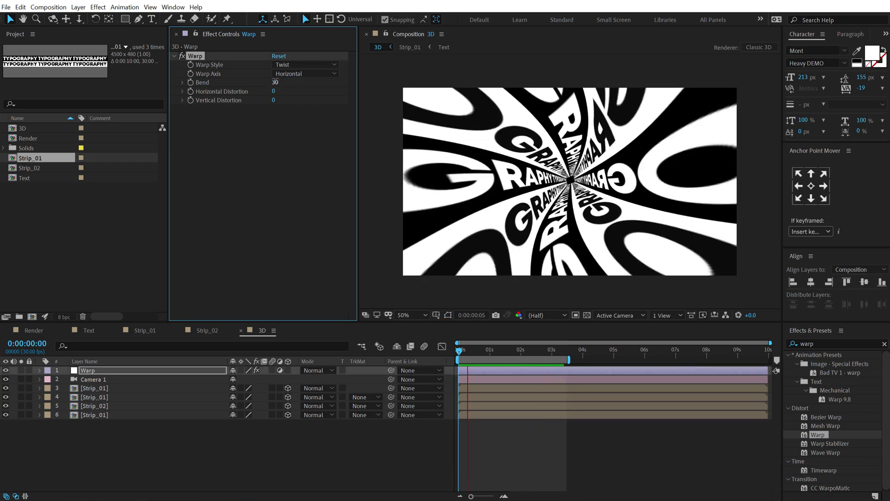